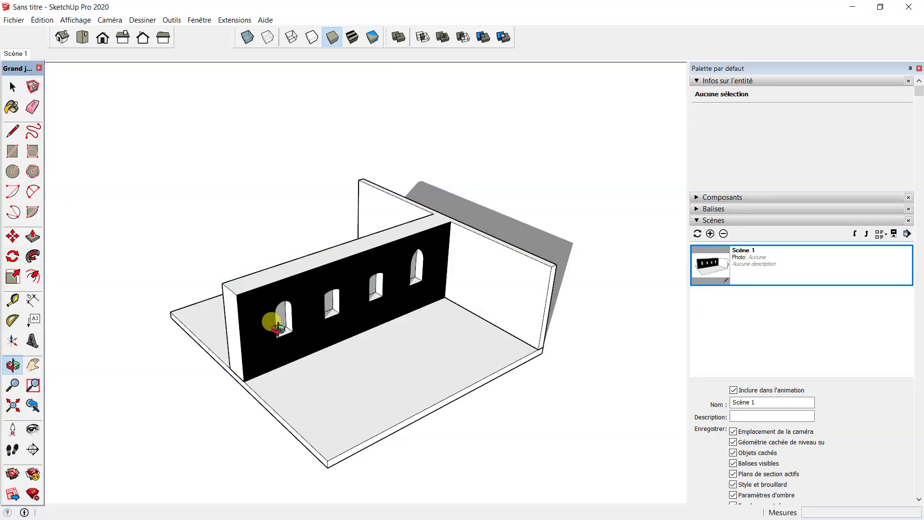
- Orbit from a top view down to a side view facing the back wall's inner face
{"action": "mouse_move", "coordinate": [227, 289]}
{"action": "left_mouse_down"}
{"action": "mouse_move", "coordinate": [595, 361]}
{"action": "mouse_move", "coordinate": [665, 313]}
{"action": "left_mouse_up"}
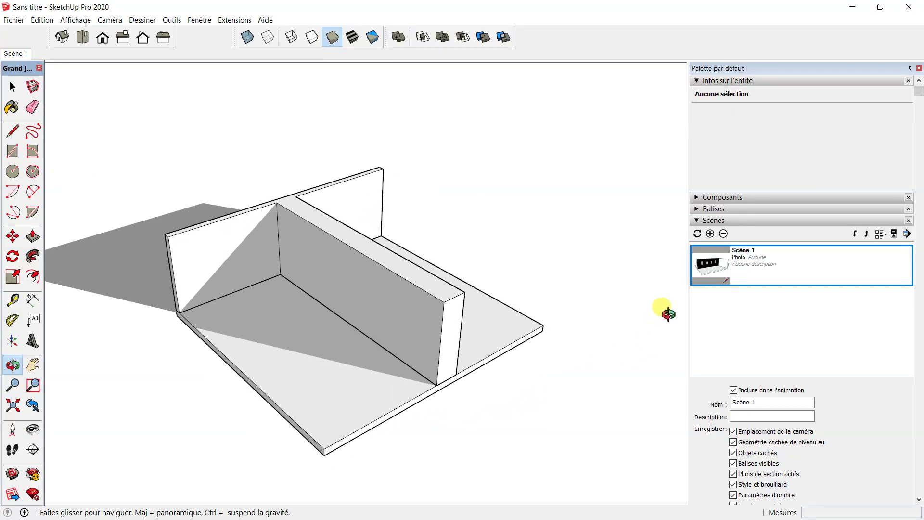
{"action": "mouse_move", "coordinate": [320, 334]}
{"action": "left_mouse_down"}
{"action": "mouse_move", "coordinate": [367, 295]}
{"action": "mouse_move", "coordinate": [176, 288]}
{"action": "left_mouse_up"}
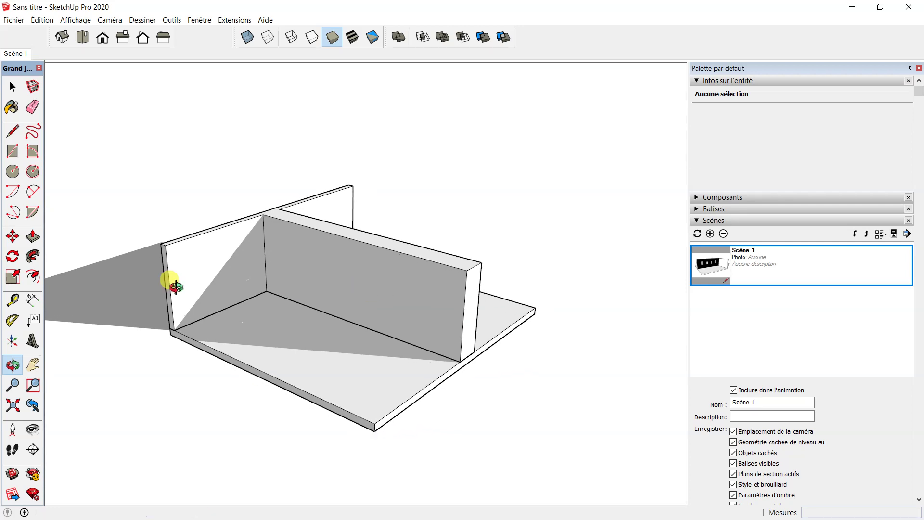
- Start a Tape Measure guide on the wall, dismissing the invalid-length warning
{"action": "left_click", "coordinate": [14, 301]}
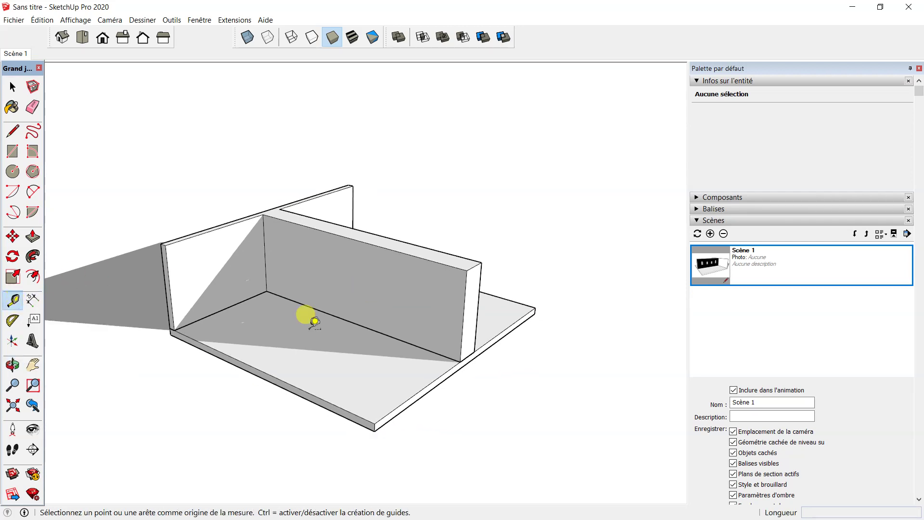
{"action": "left_click", "coordinate": [472, 281]}
{"action": "type", "text": "&àà"}
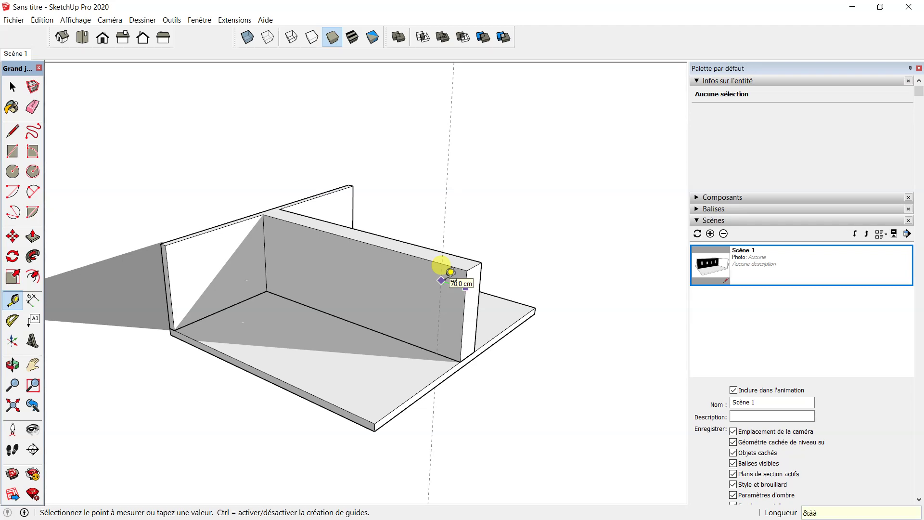
{"action": "key", "text": "Return"}
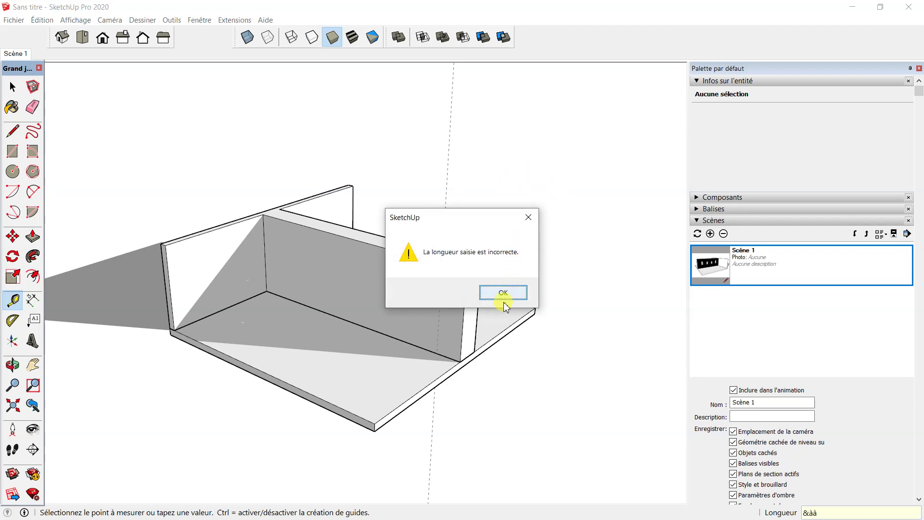
{"action": "left_click", "coordinate": [510, 295]}
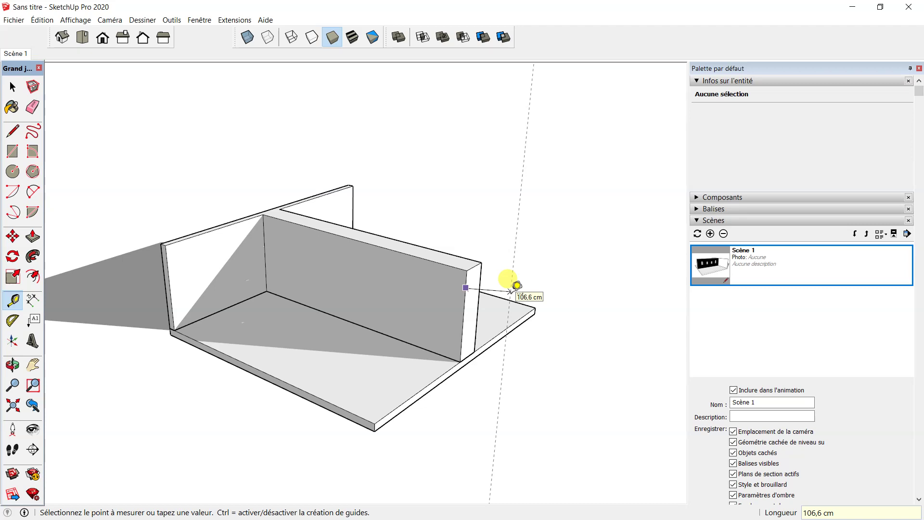
{"action": "left_click", "coordinate": [510, 291]}
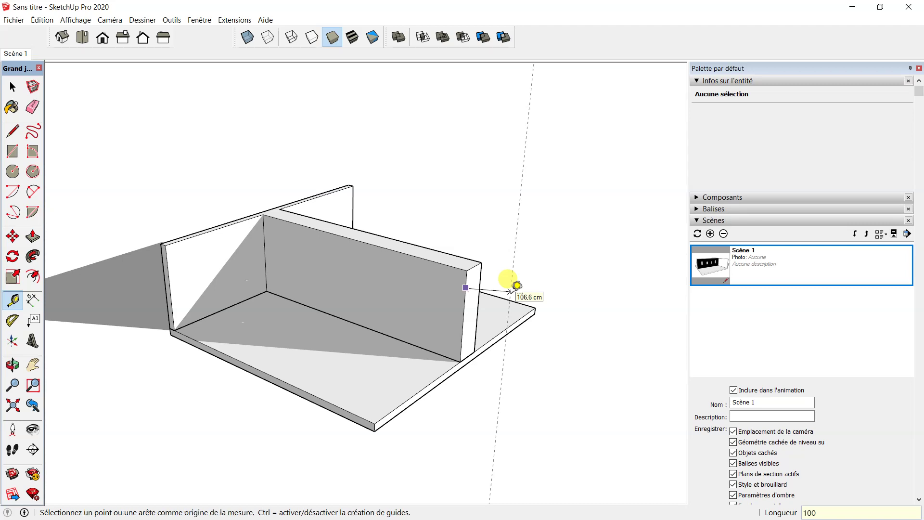
- Zoom in and pull a guide line in from the back wall's right edge
{"action": "scroll", "coordinate": [350, 290], "scroll_direction": "up", "scroll_amount": 2}
{"action": "scroll", "coordinate": [582, 258], "scroll_direction": "up", "scroll_amount": 3}
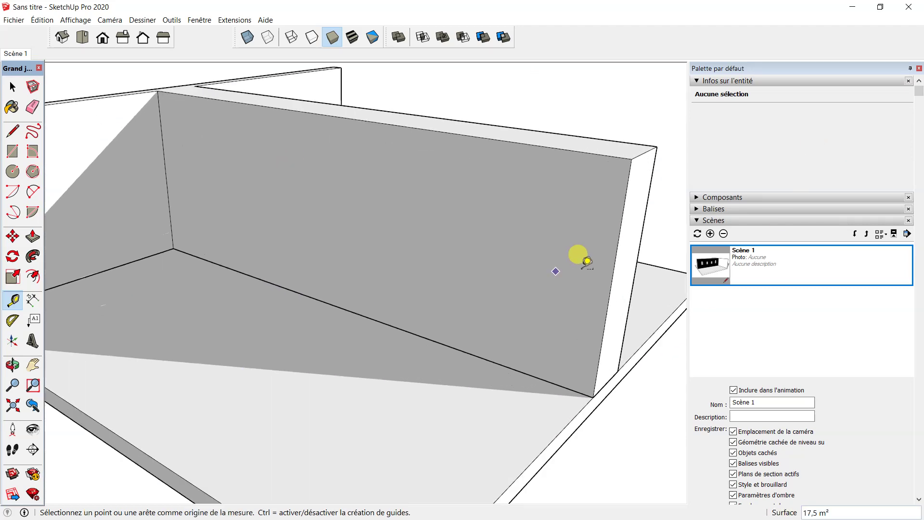
{"action": "left_click", "coordinate": [619, 232]}
{"action": "type", "text": "100"}
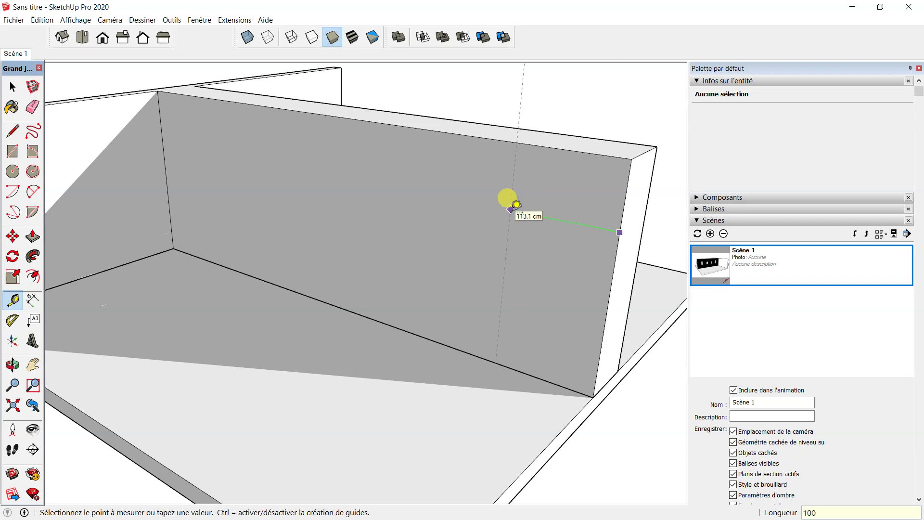
{"action": "left_click", "coordinate": [511, 209]}
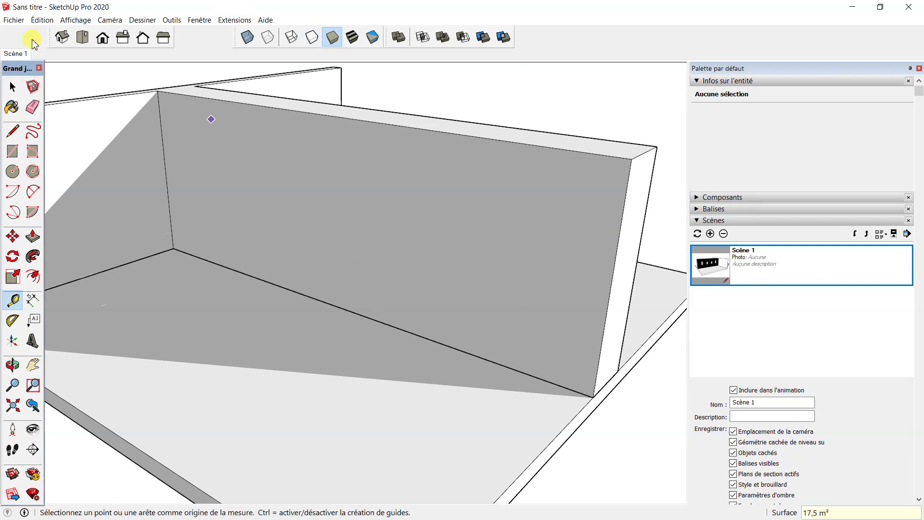
- Show all guides with Affichage > Guides, then clear them with Édition > Supprimer les guides
{"action": "left_click", "coordinate": [76, 20]}
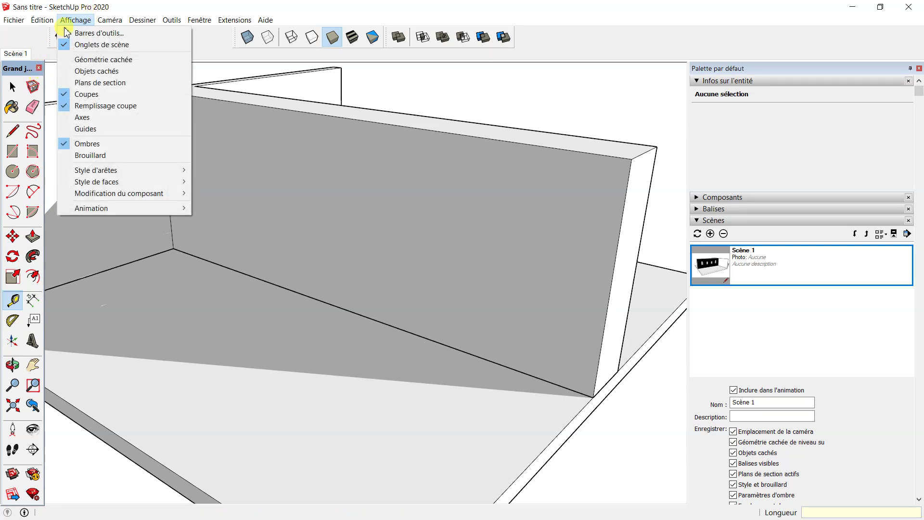
{"action": "left_click", "coordinate": [66, 129]}
{"action": "scroll", "coordinate": [429, 161], "scroll_direction": "down", "scroll_amount": 2}
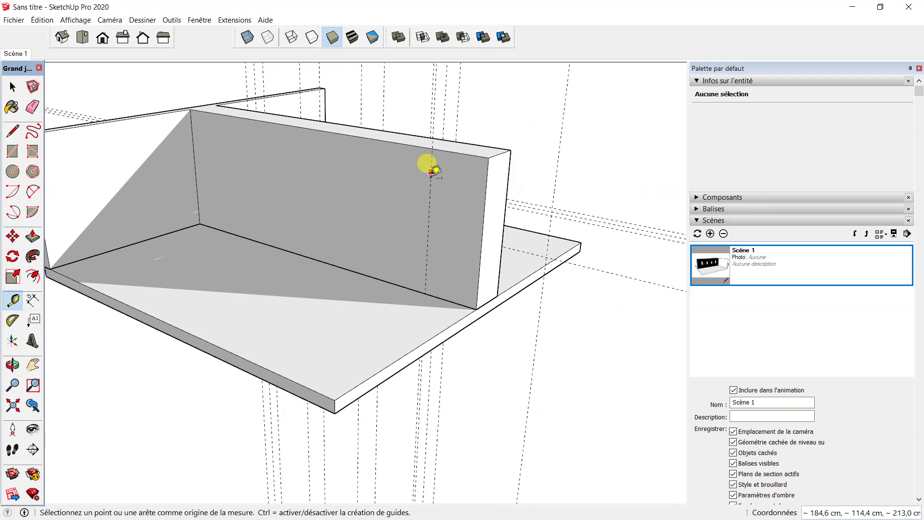
{"action": "left_click", "coordinate": [43, 21]}
{"action": "left_click", "coordinate": [65, 119]}
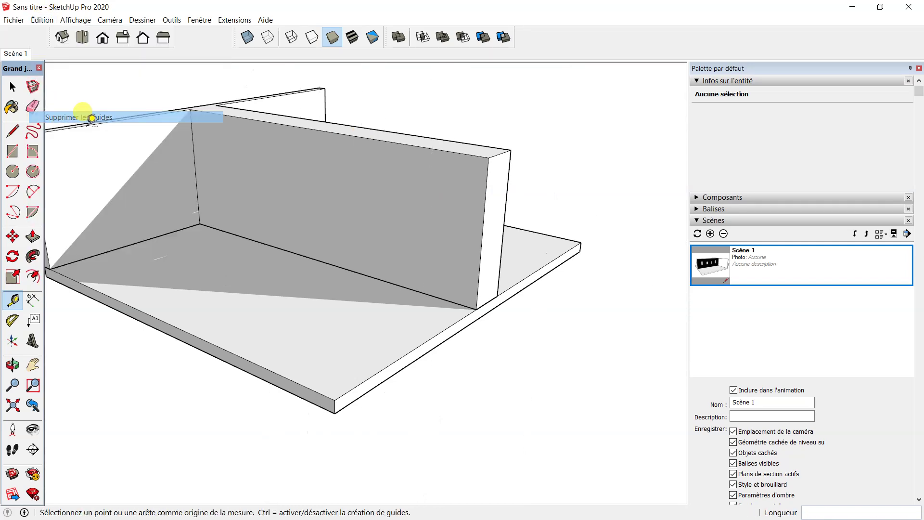
{"action": "left_click", "coordinate": [487, 201]}
{"action": "type", "text": "100"}
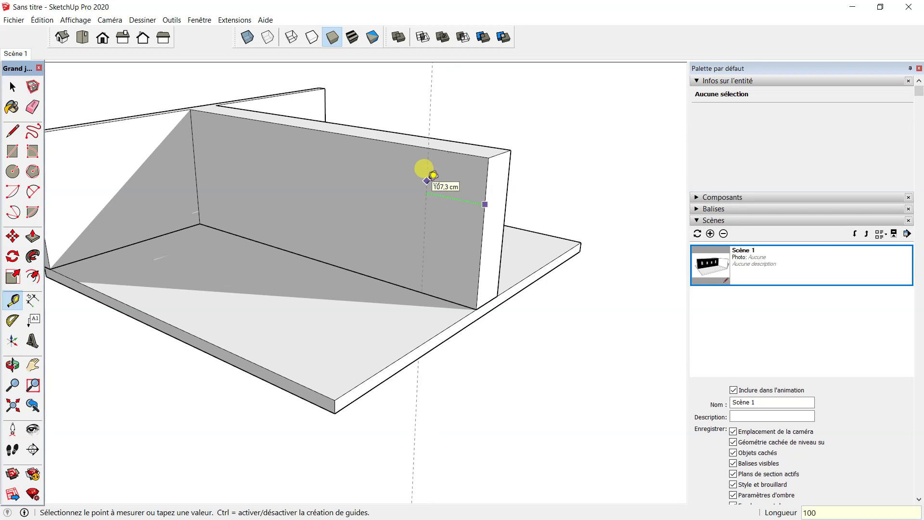
- Place vertical guides 100 cm from the wall edge and 50 cm further over
{"action": "key", "text": "Return"}
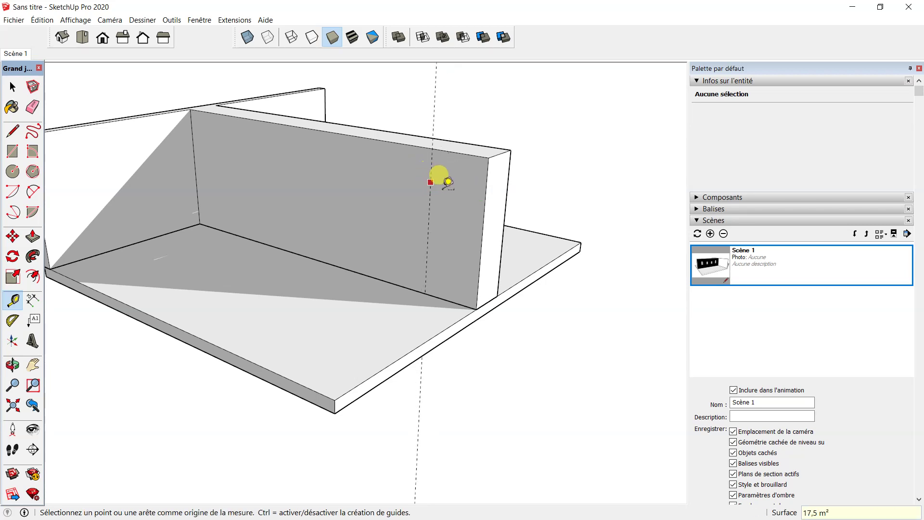
{"action": "left_click", "coordinate": [430, 183]}
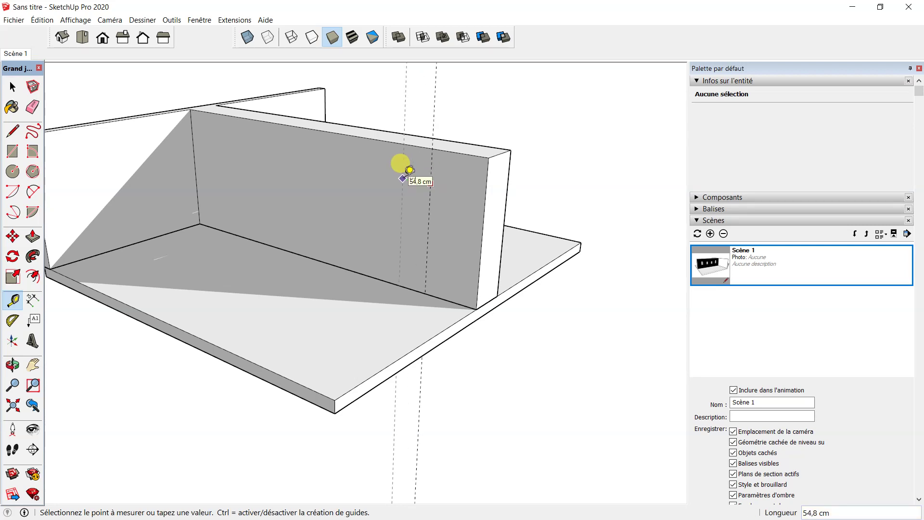
{"action": "key", "text": "Return"}
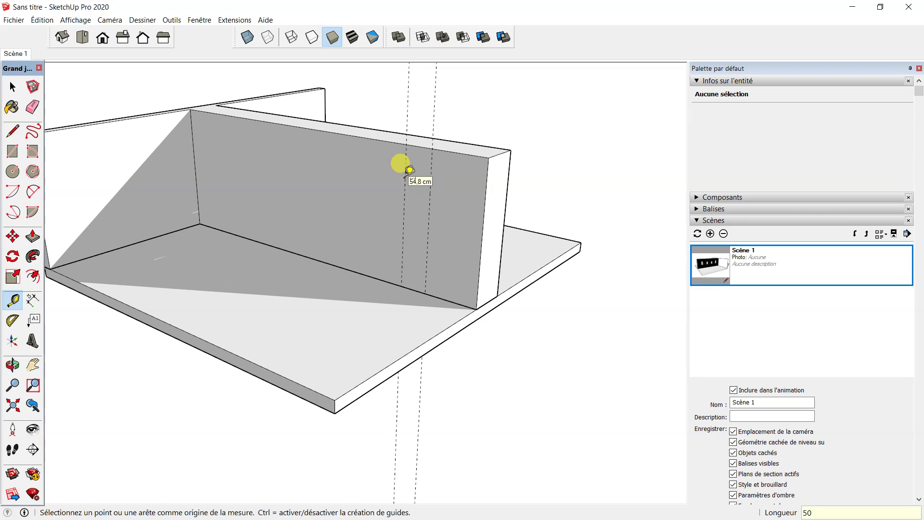
{"action": "scroll", "coordinate": [506, 219], "scroll_direction": "up", "scroll_amount": 2}
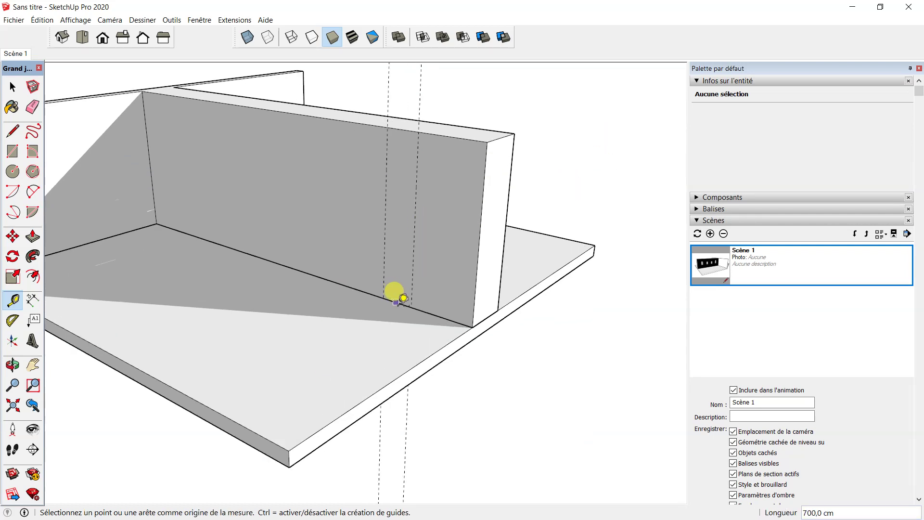
- Place horizontal guides 90 cm above the floor and 75 cm above that one
{"action": "left_click", "coordinate": [398, 302]}
{"action": "type", "text": "90"}
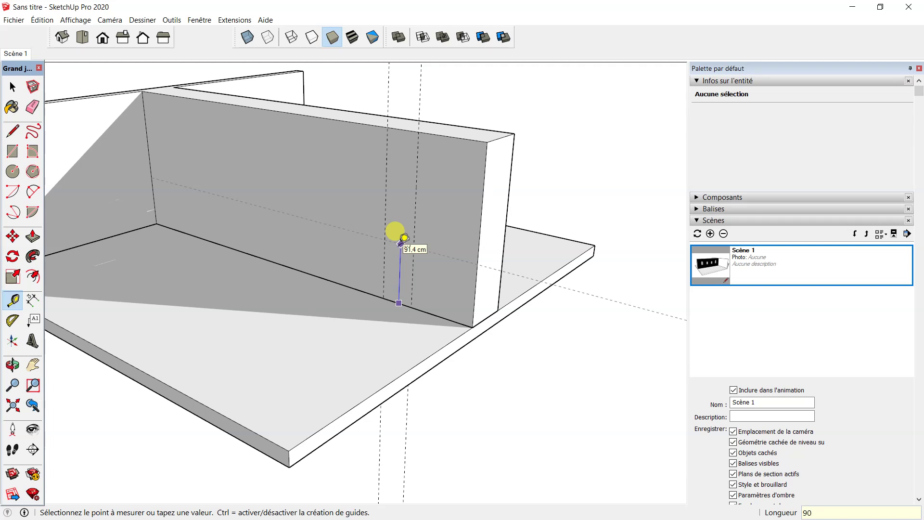
{"action": "key", "text": "Return"}
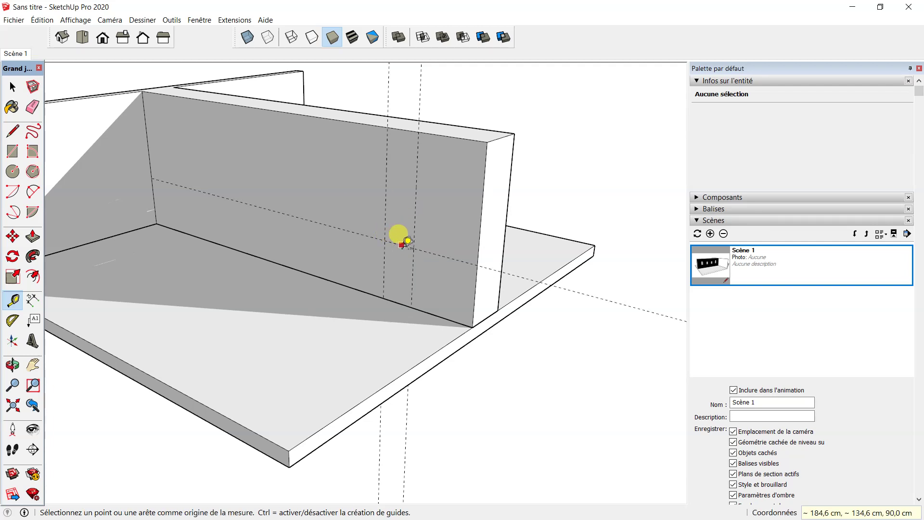
{"action": "left_click", "coordinate": [402, 244]}
{"action": "type", "text": "75"}
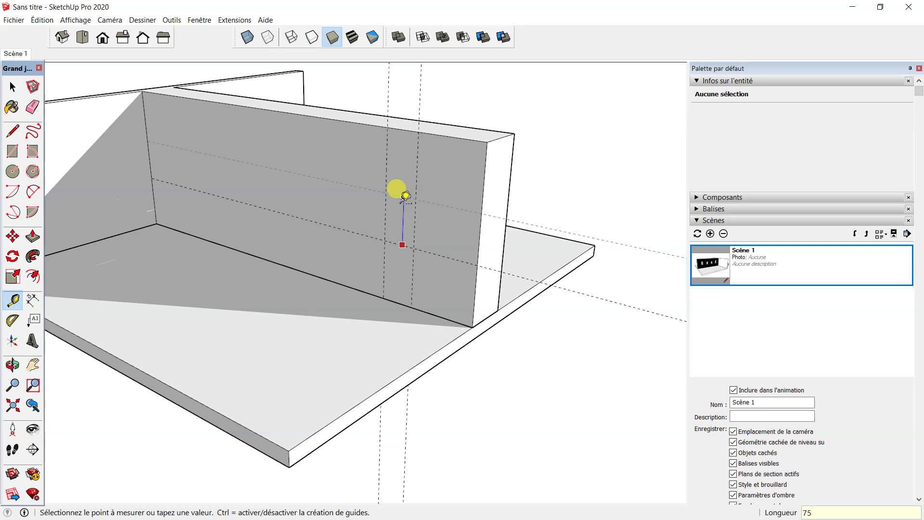
{"action": "key", "text": "Return"}
{"action": "middle_click_drag", "start_coordinate": [405, 198], "coordinate": [430, 247]}
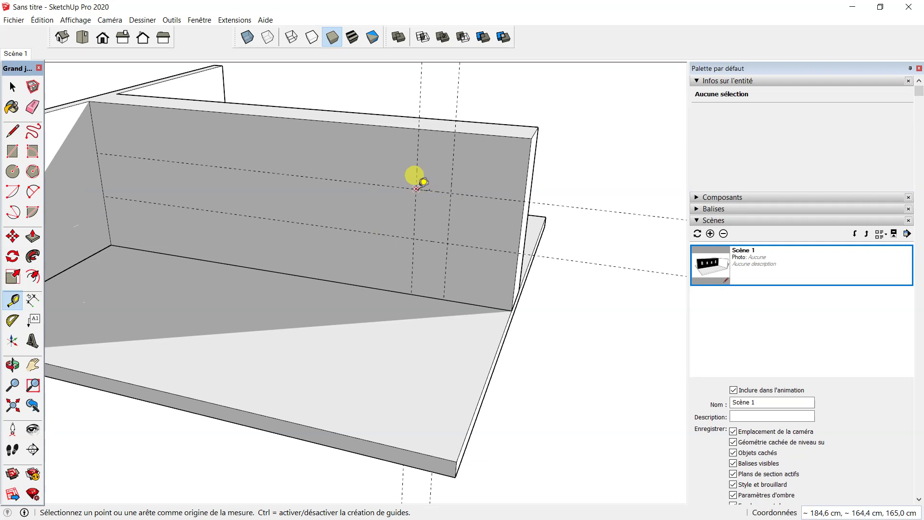
- Draw a test rectangle between the guide intersections and push it into the wall
{"action": "left_click", "coordinate": [13, 152]}
{"action": "left_click", "coordinate": [416, 188]}
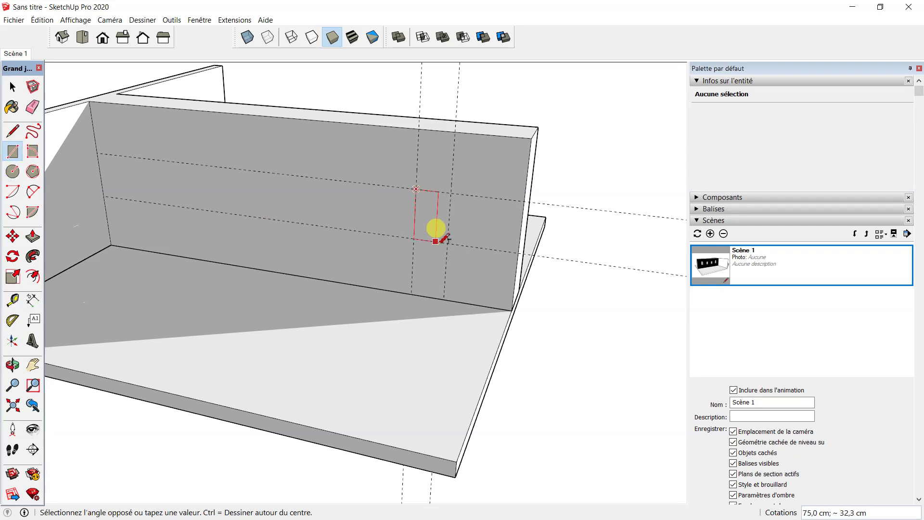
{"action": "left_click", "coordinate": [450, 244]}
{"action": "mouse_move", "coordinate": [391, 241]}
{"action": "middle_mouse_down"}
{"action": "mouse_move", "coordinate": [232, 259]}
{"action": "mouse_move", "coordinate": [381, 233]}
{"action": "middle_mouse_up"}
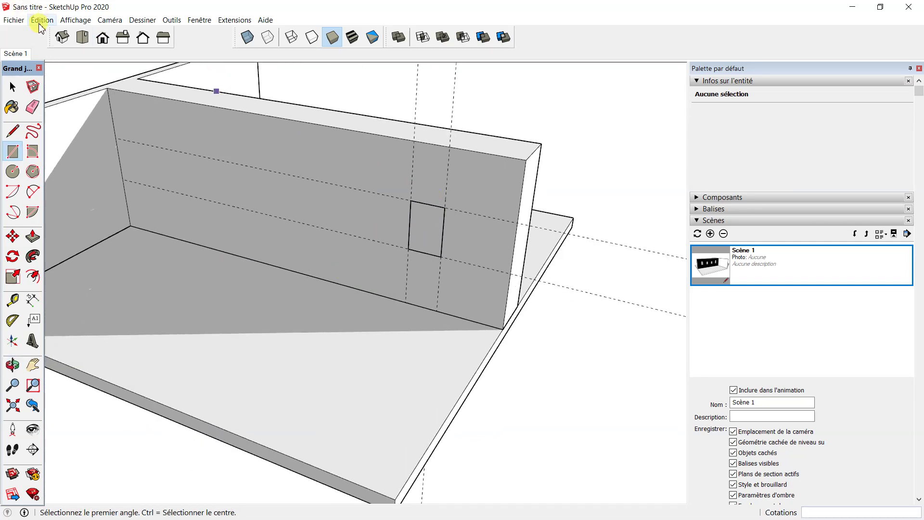
{"action": "left_click", "coordinate": [30, 244]}
{"action": "left_click", "coordinate": [418, 224]}
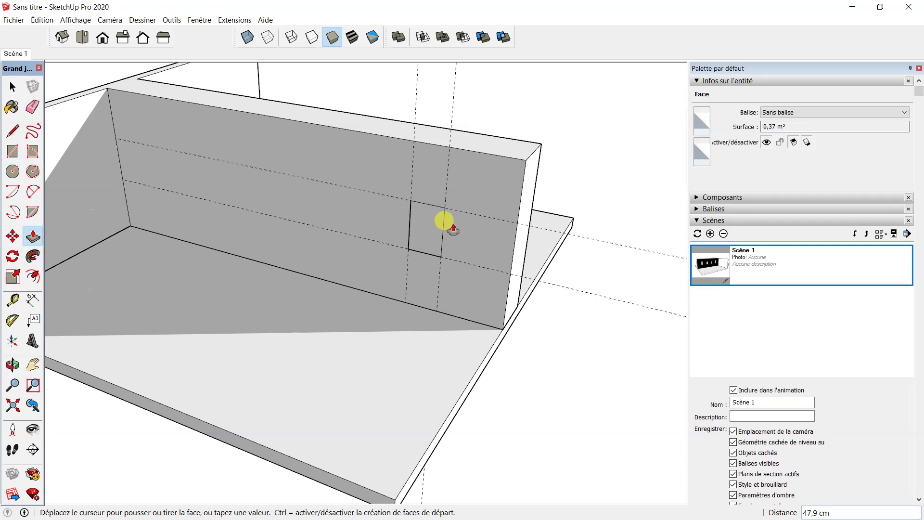
{"action": "left_click", "coordinate": [420, 233]}
- Undo the push/pull and then the rectangle, leaving the wall plain
{"action": "left_click", "coordinate": [42, 20]}
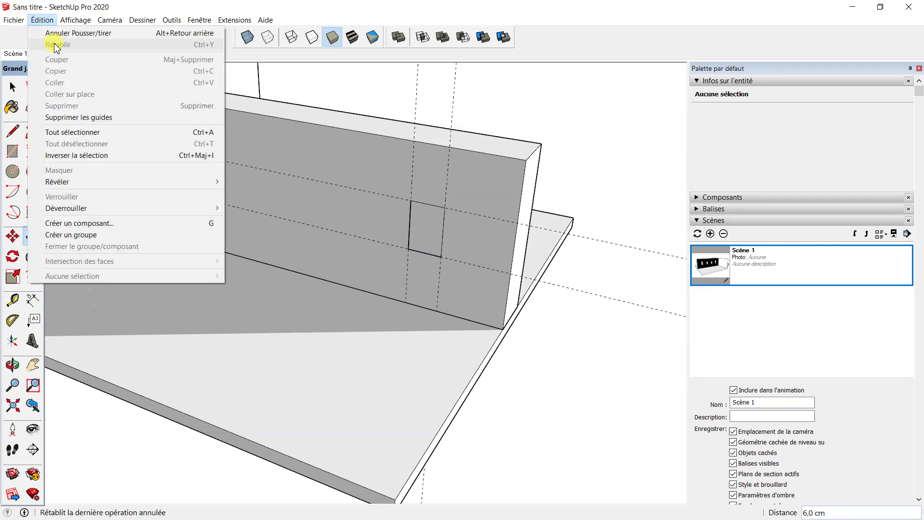
{"action": "left_click", "coordinate": [59, 33]}
{"action": "left_click", "coordinate": [52, 20]}
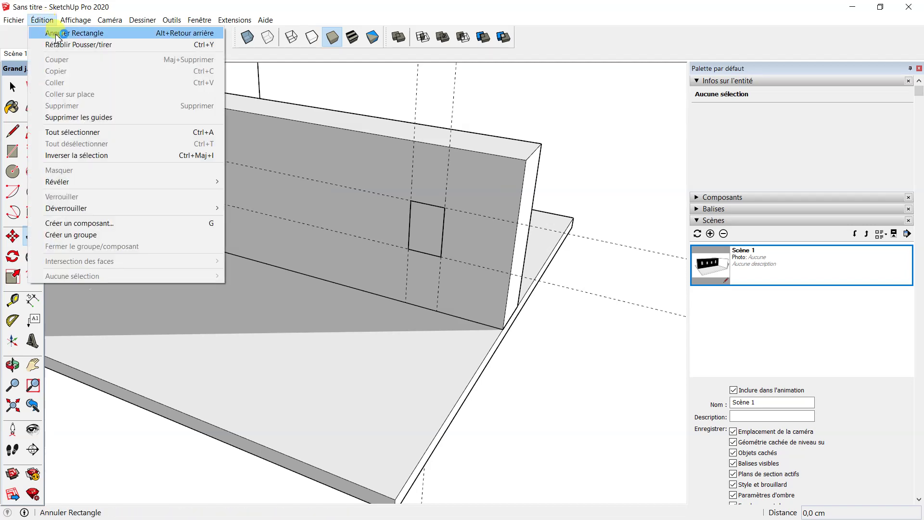
{"action": "key", "text": "space"}
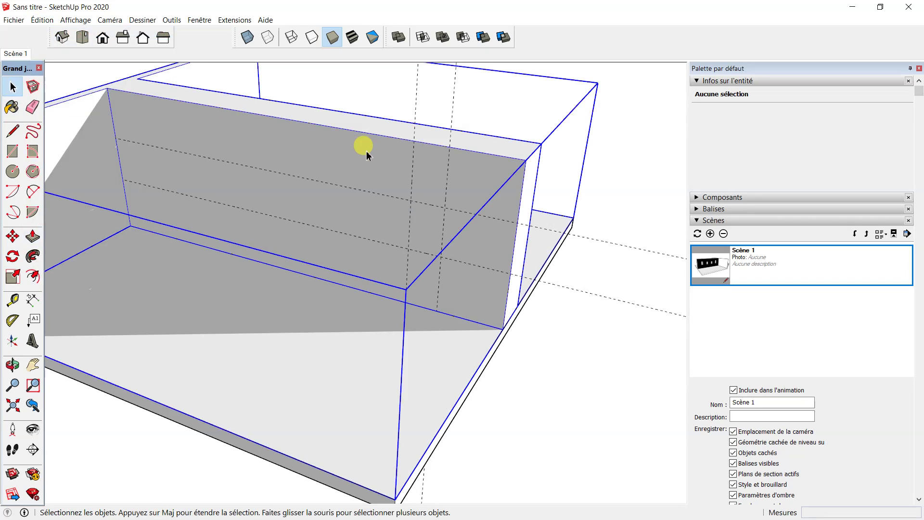
- Draw a 50 × 75 cm rectangle on the back wall within the guides
{"action": "mouse_move", "coordinate": [375, 163]}
{"action": "middle_mouse_down"}
{"action": "mouse_move", "coordinate": [365, 143]}
{"action": "mouse_move", "coordinate": [336, 218]}
{"action": "middle_mouse_up"}
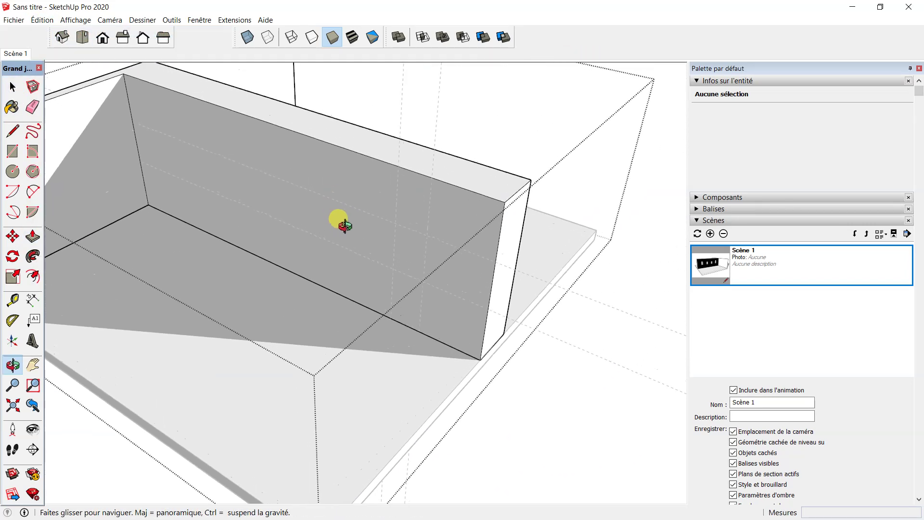
{"action": "scroll", "coordinate": [384, 261], "scroll_direction": "up", "scroll_amount": 3}
{"action": "scroll", "coordinate": [386, 266], "scroll_direction": "up", "scroll_amount": 3}
{"action": "mouse_move", "coordinate": [385, 267]}
{"action": "middle_mouse_down"}
{"action": "mouse_move", "coordinate": [413, 274]}
{"action": "mouse_move", "coordinate": [418, 214]}
{"action": "middle_mouse_up"}
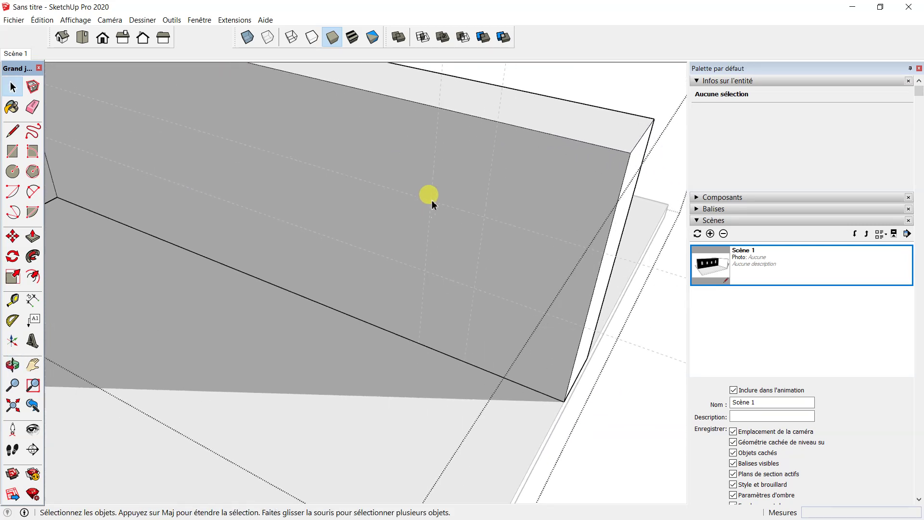
{"action": "left_click", "coordinate": [12, 151]}
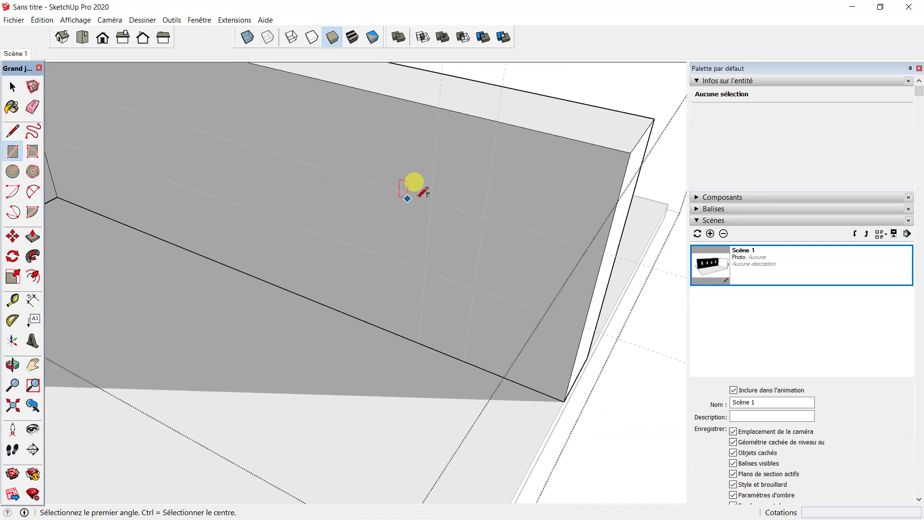
{"action": "left_click", "coordinate": [431, 200]}
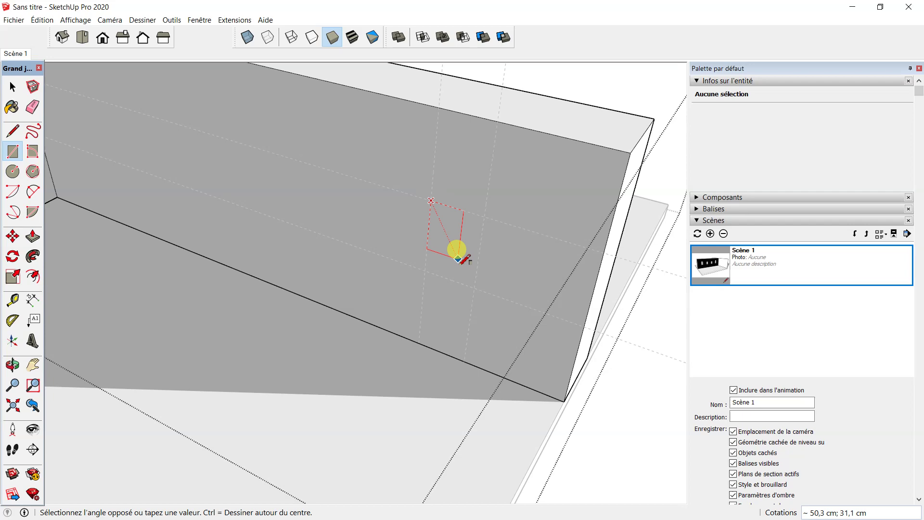
{"action": "left_click", "coordinate": [476, 284]}
{"action": "mouse_move", "coordinate": [314, 255]}
{"action": "middle_mouse_down"}
{"action": "mouse_move", "coordinate": [268, 207]}
{"action": "mouse_move", "coordinate": [274, 258]}
{"action": "mouse_move", "coordinate": [386, 227]}
{"action": "middle_mouse_up"}
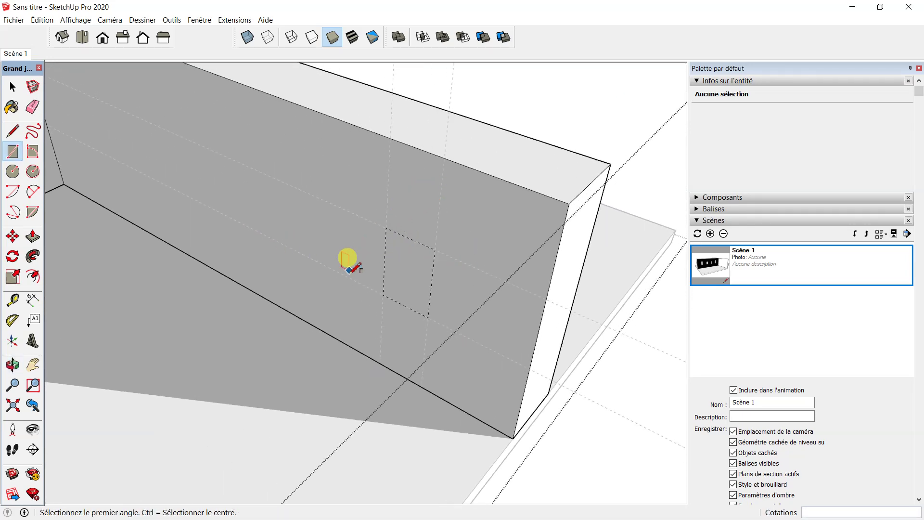
{"action": "mouse_move", "coordinate": [429, 237]}
{"action": "middle_mouse_down"}
{"action": "mouse_move", "coordinate": [392, 248]}
{"action": "mouse_move", "coordinate": [552, 173]}
{"action": "mouse_move", "coordinate": [433, 208]}
{"action": "middle_mouse_up"}
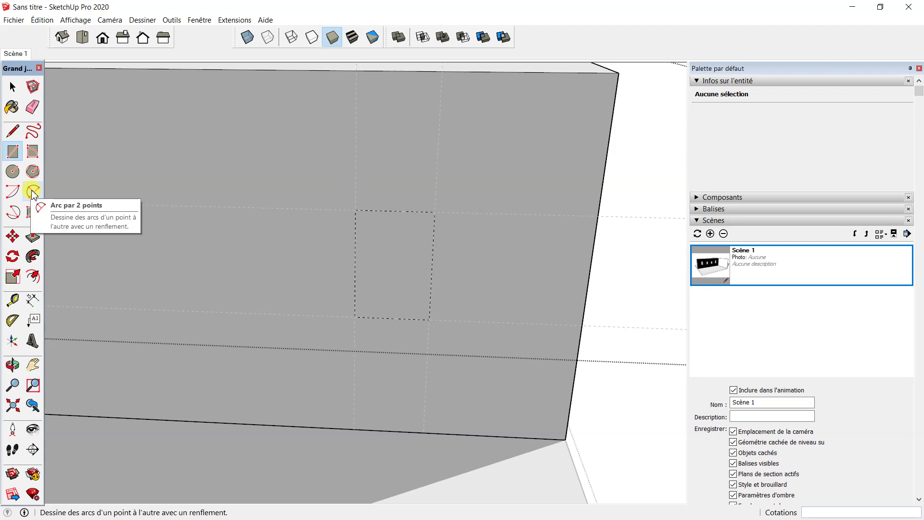
- Add a semicircular two-point arc spanning the rectangle's top edge
{"action": "left_click", "coordinate": [32, 193]}
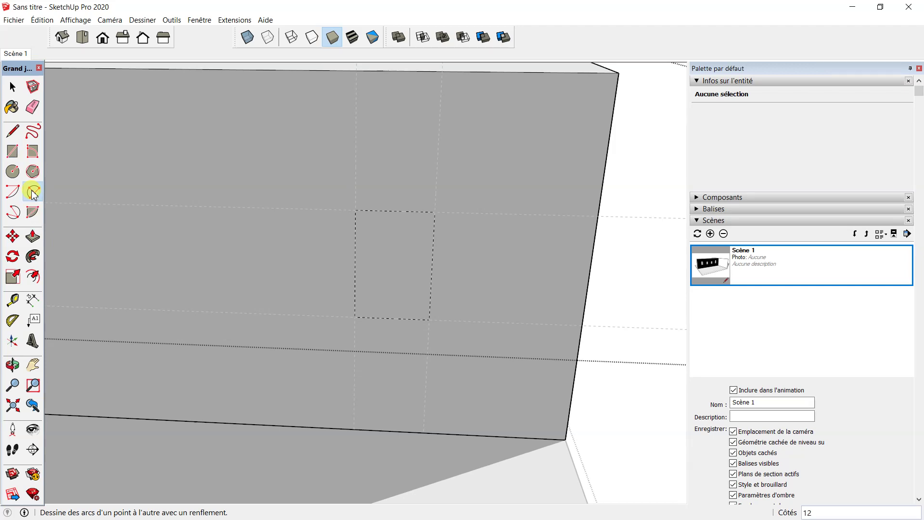
{"action": "left_click", "coordinate": [355, 209]}
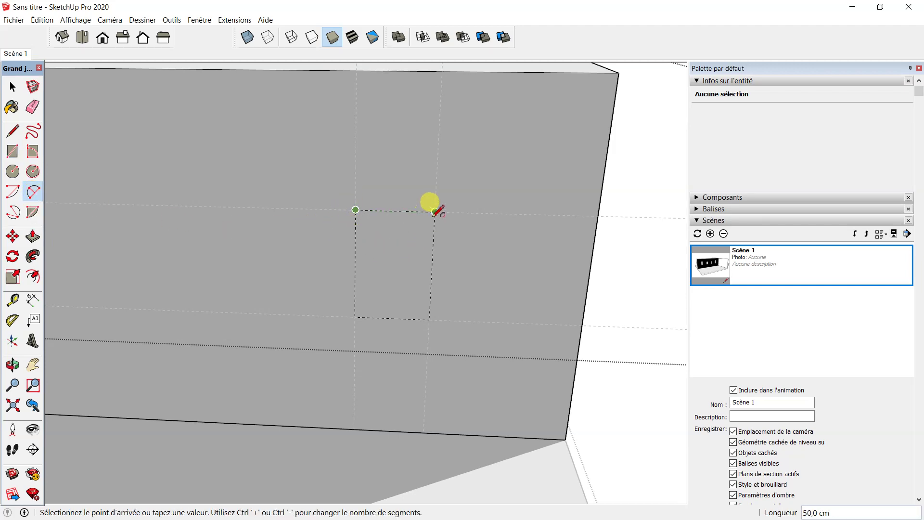
{"action": "left_click", "coordinate": [434, 211]}
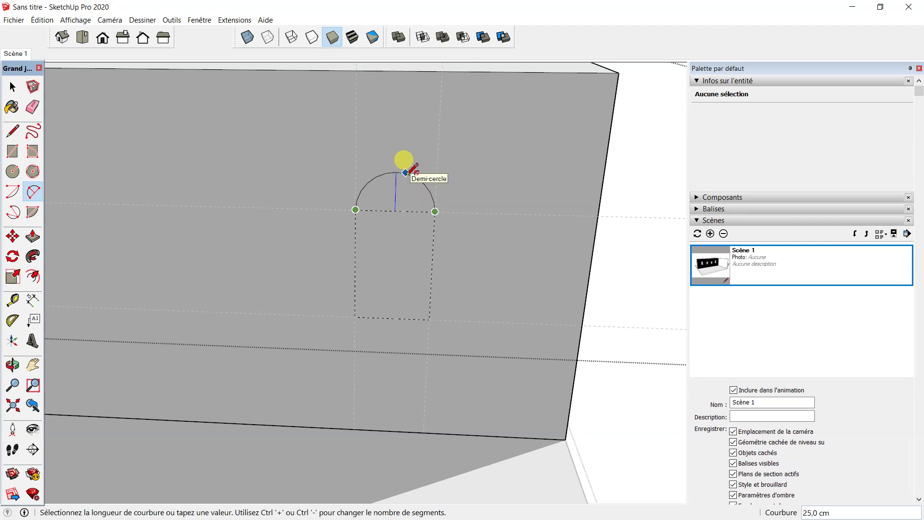
{"action": "left_click", "coordinate": [404, 172]}
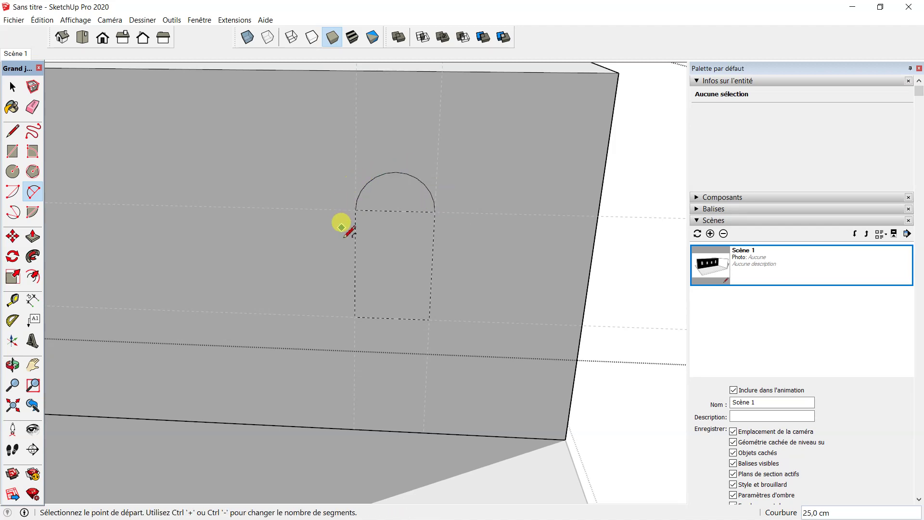
{"action": "scroll", "coordinate": [434, 225], "scroll_direction": "up", "scroll_amount": 1}
{"action": "scroll", "coordinate": [433, 224], "scroll_direction": "up", "scroll_amount": 1}
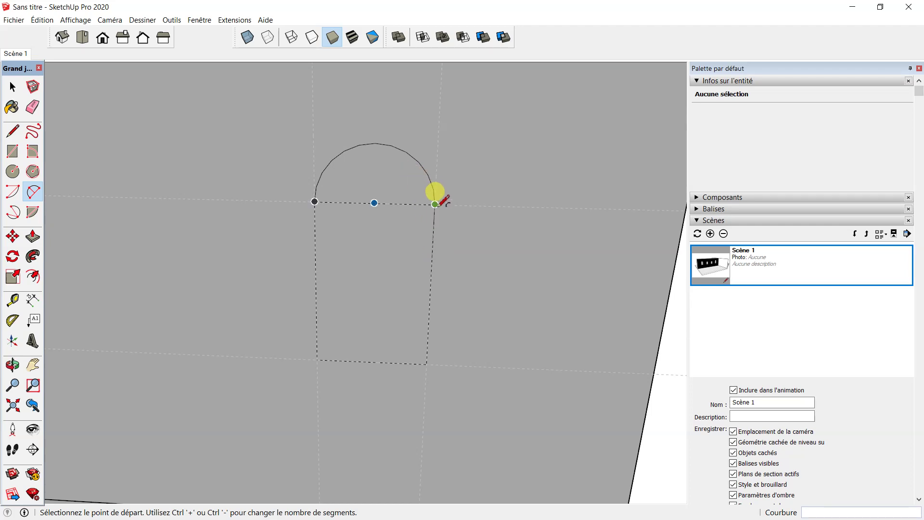
{"action": "middle_click_drag", "start_coordinate": [355, 215], "coordinate": [391, 160]}
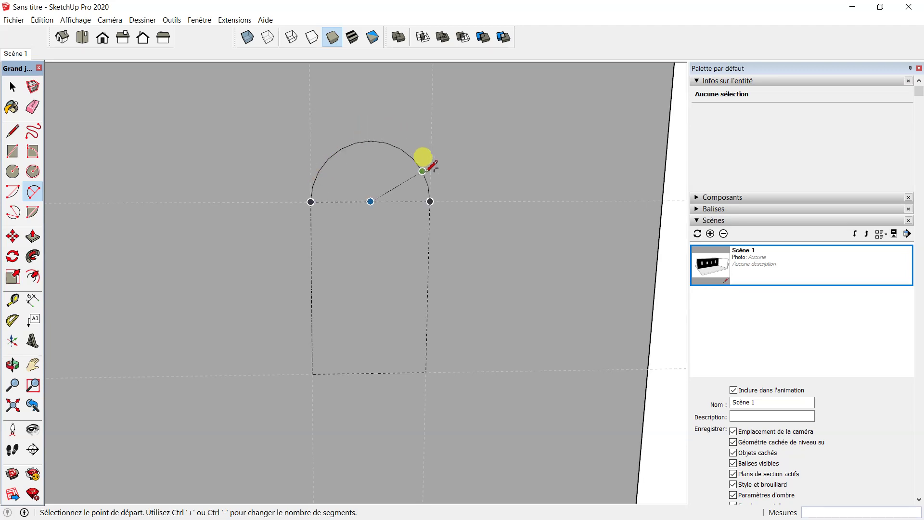
{"action": "scroll", "coordinate": [422, 171], "scroll_direction": "up", "scroll_amount": 2}
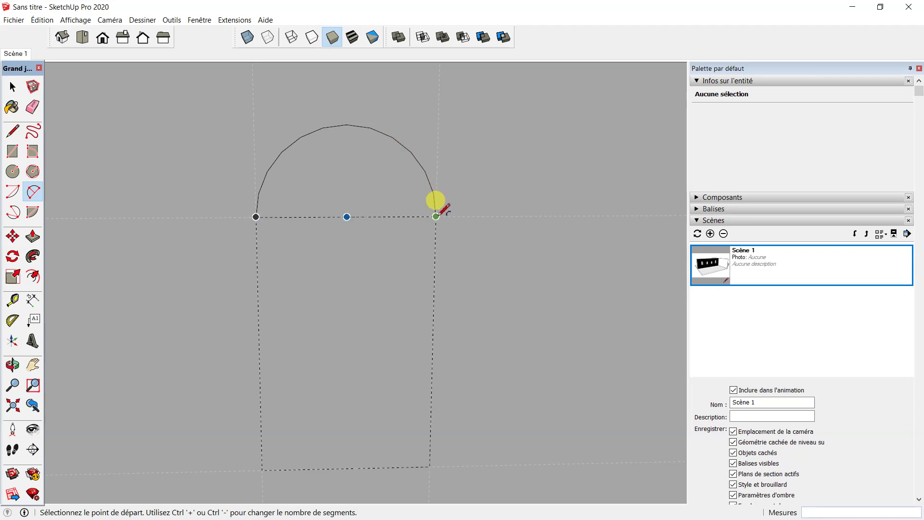
- Select the arc and change its Entity Info segment count from 12 to 30
{"action": "left_click", "coordinate": [13, 88]}
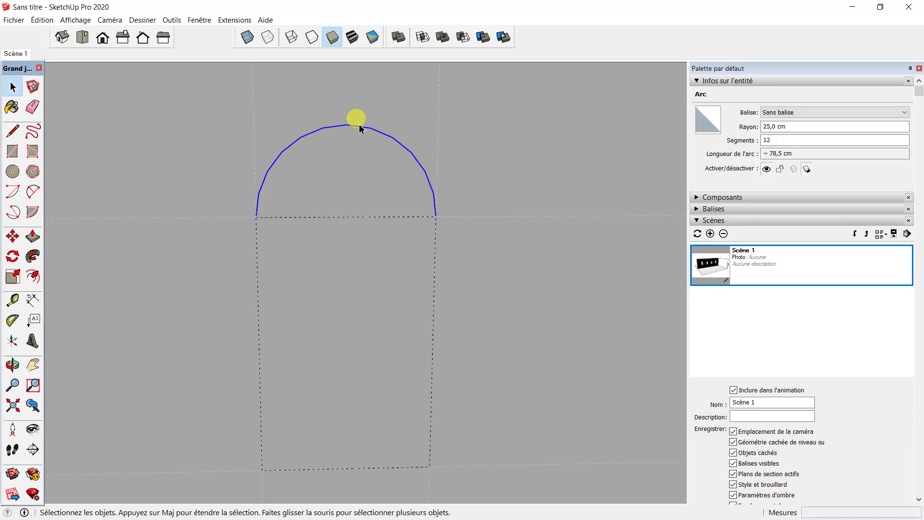
{"action": "left_click_drag", "start_coordinate": [770, 140], "coordinate": [757, 137]}
{"action": "type", "text": "30"}
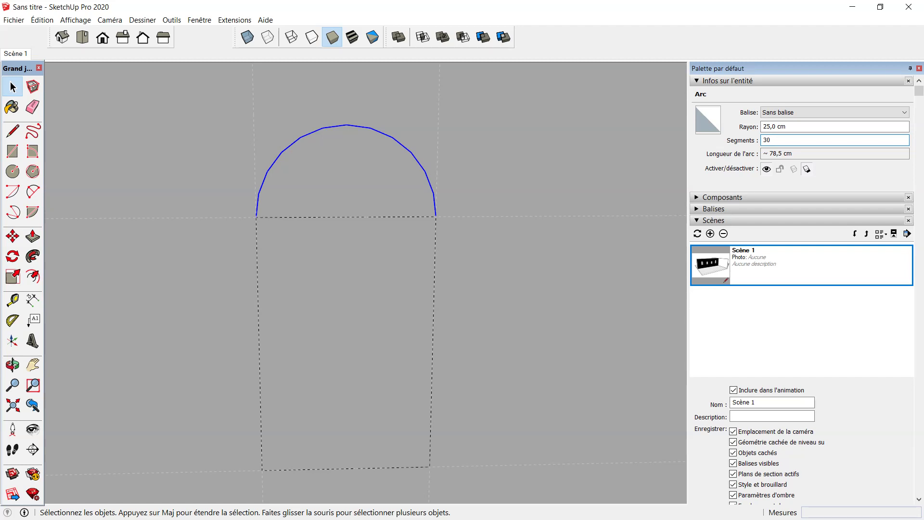
{"action": "key", "text": "Return"}
{"action": "middle_click_drag", "start_coordinate": [472, 249], "coordinate": [264, 282]}
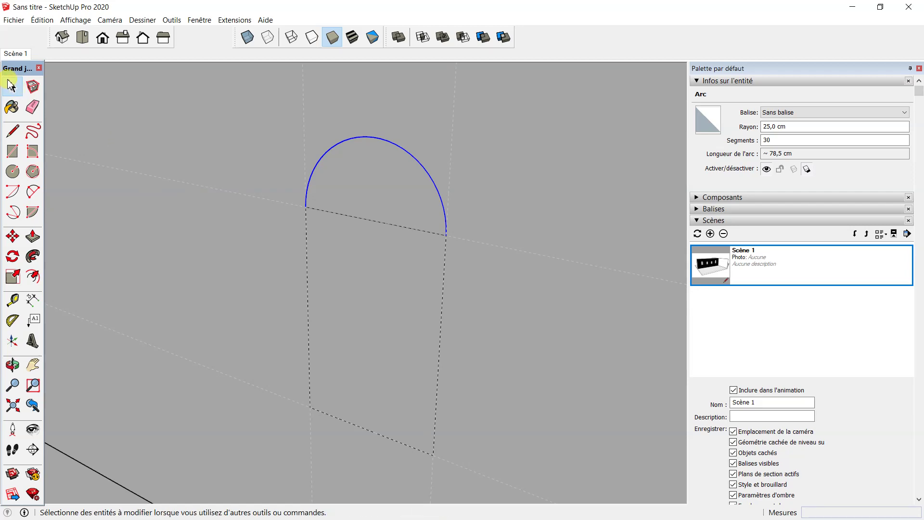
- Delete the chord under the arch and push the arched face in, entering 30
{"action": "left_click", "coordinate": [401, 225]}
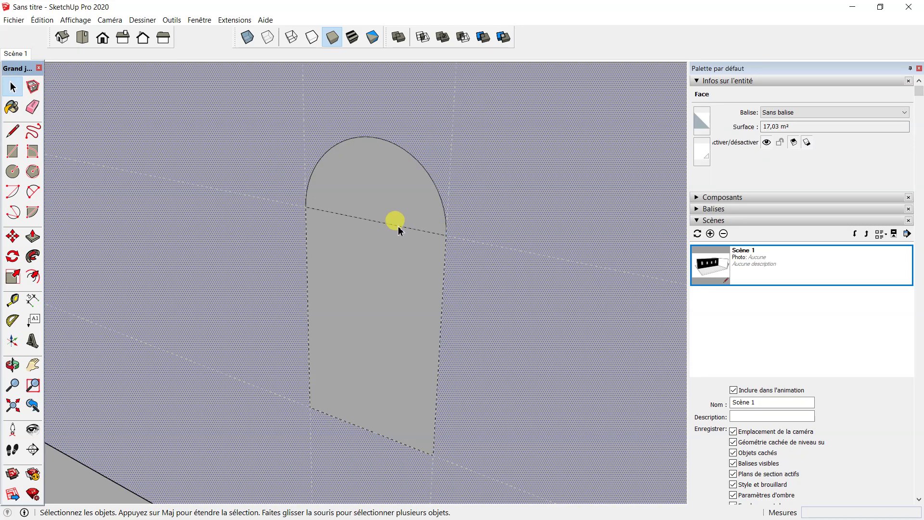
{"action": "left_click", "coordinate": [400, 229]}
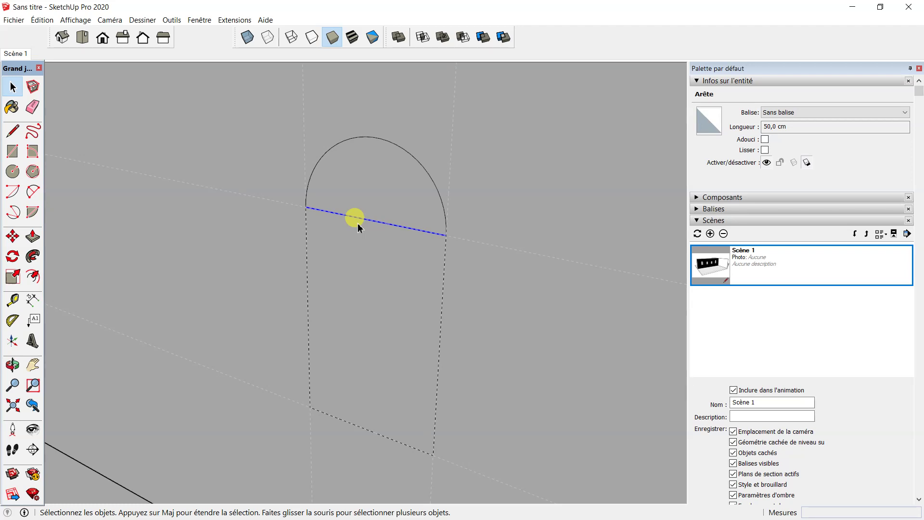
{"action": "key", "text": "Delete"}
{"action": "scroll", "coordinate": [250, 286], "scroll_direction": "down", "scroll_amount": 3}
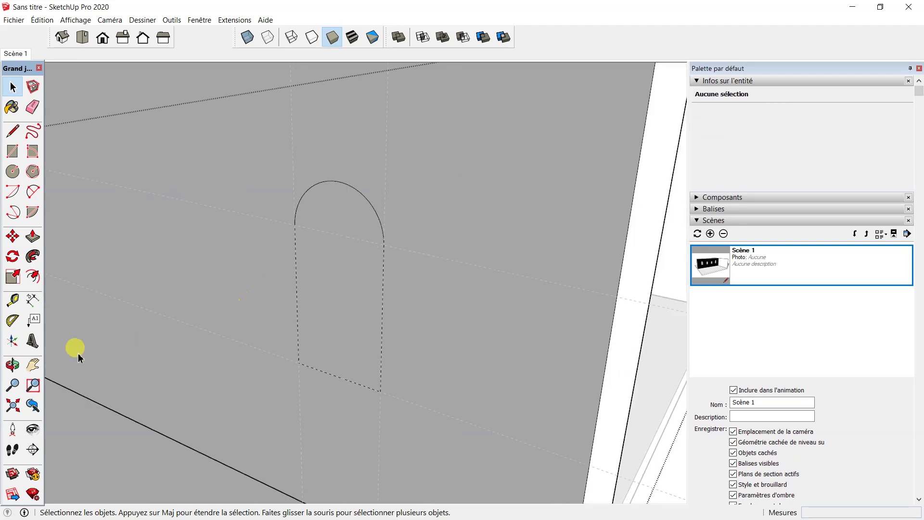
{"action": "left_click", "coordinate": [33, 236]}
{"action": "left_click", "coordinate": [333, 313]}
{"action": "type", "text": "30"}
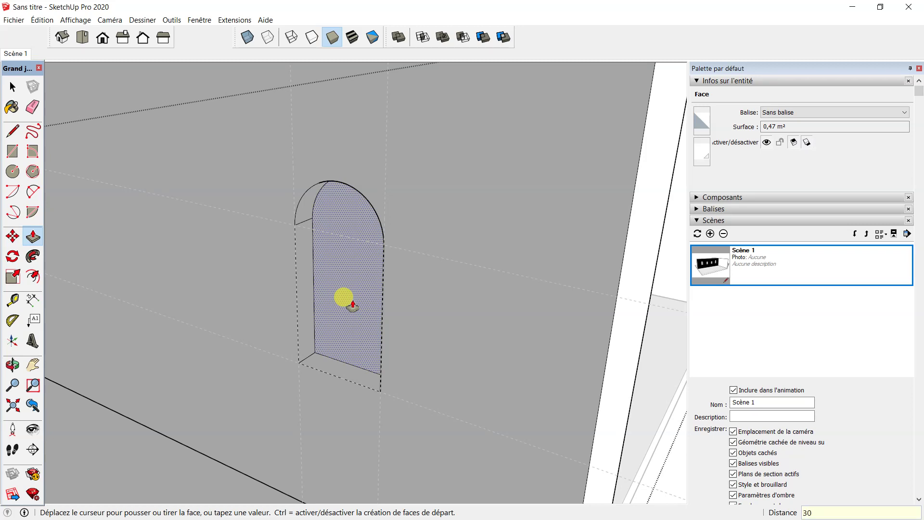
- Commit the 30 cm push into the wall and orbit around the recess
{"action": "key", "text": "Return"}
{"action": "mouse_move", "coordinate": [318, 279]}
{"action": "middle_mouse_down"}
{"action": "mouse_move", "coordinate": [426, 139]}
{"action": "mouse_move", "coordinate": [551, 204]}
{"action": "middle_mouse_up"}
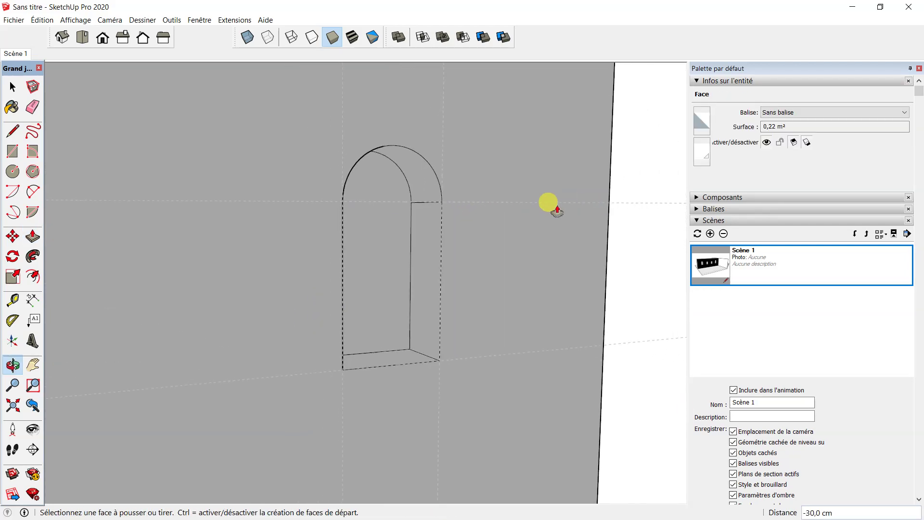
{"action": "scroll", "coordinate": [451, 217], "scroll_direction": "up", "scroll_amount": 2}
{"action": "mouse_move", "coordinate": [451, 218]}
{"action": "middle_mouse_down"}
{"action": "mouse_move", "coordinate": [422, 310]}
{"action": "mouse_move", "coordinate": [457, 201]}
{"action": "middle_mouse_up"}
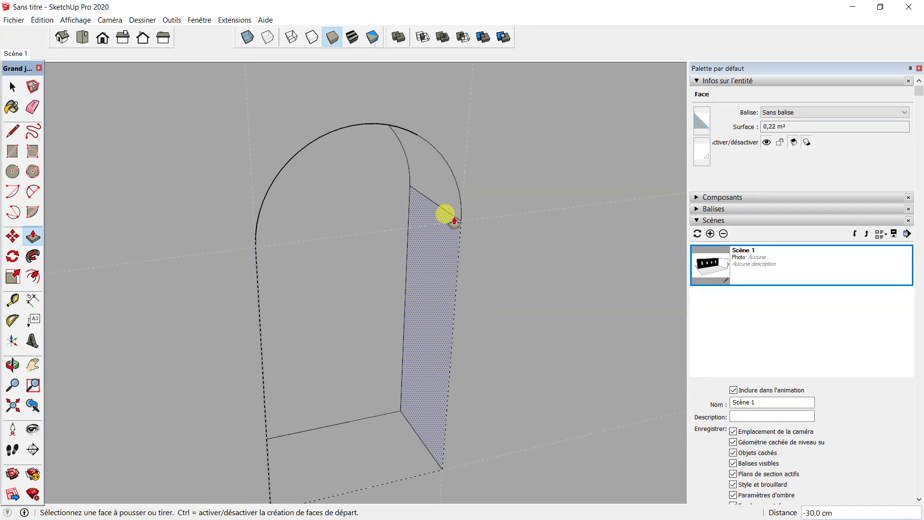
{"action": "mouse_move", "coordinate": [455, 221]}
{"action": "middle_mouse_down"}
{"action": "mouse_move", "coordinate": [495, 118]}
{"action": "mouse_move", "coordinate": [443, 212]}
{"action": "mouse_move", "coordinate": [412, 325]}
{"action": "mouse_move", "coordinate": [439, 209]}
{"action": "middle_mouse_up"}
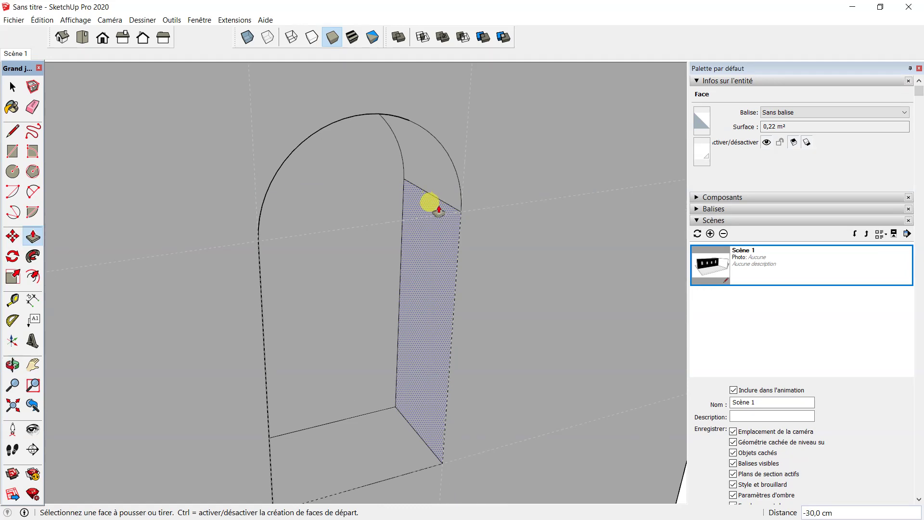
- Undo the erase to restore the seam edge across the arch's curved top
{"action": "left_click", "coordinate": [12, 86]}
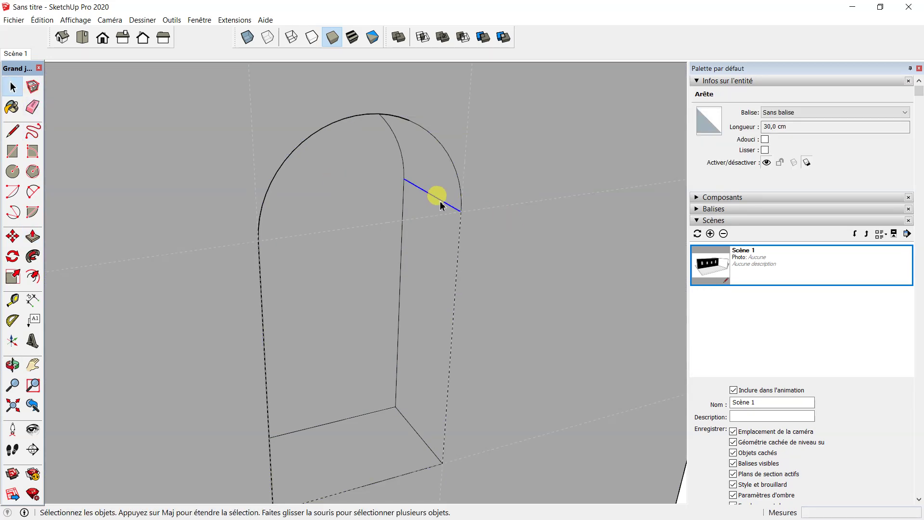
{"action": "key", "text": "ctrl+z"}
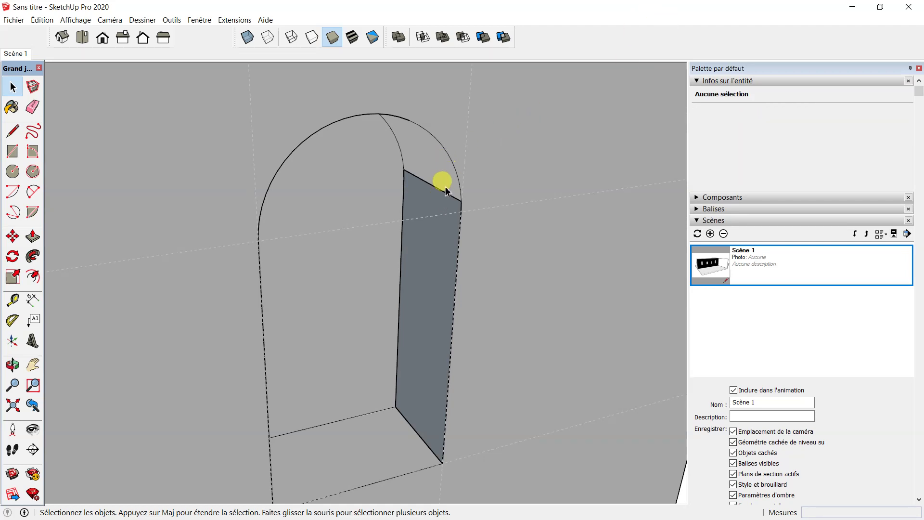
{"action": "left_click_drag", "start_coordinate": [426, 189], "coordinate": [407, 190]}
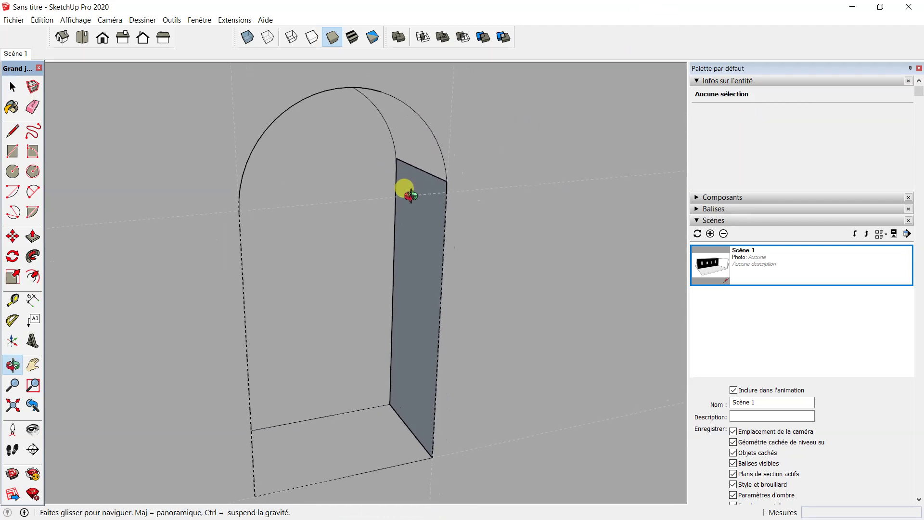
{"action": "key", "text": "space"}
{"action": "left_click", "coordinate": [45, 20]}
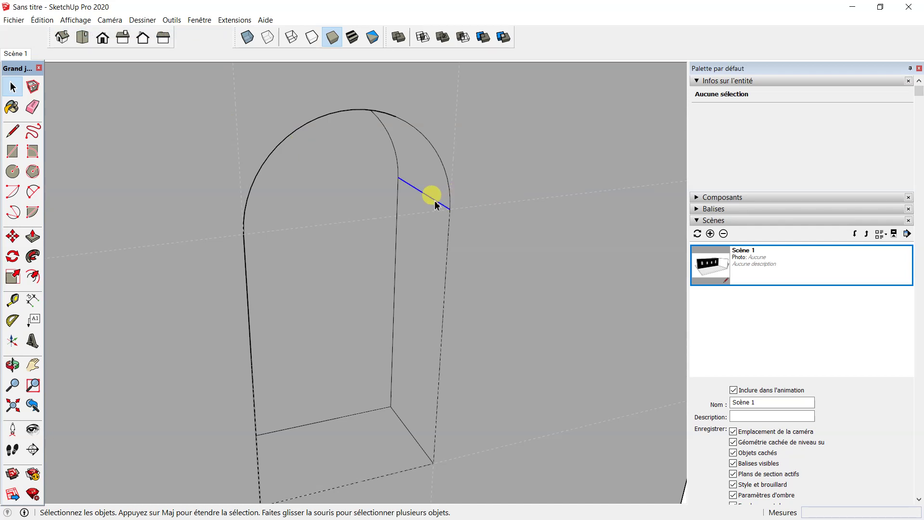
- Hide the seam edge across the arch top with Masquer
{"action": "left_click", "coordinate": [432, 201]}
{"action": "right_click", "coordinate": [434, 203]}
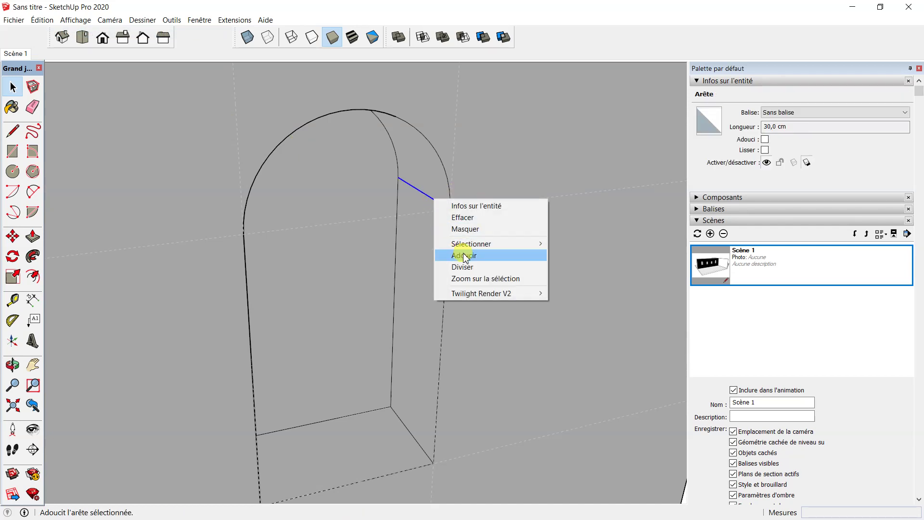
{"action": "left_click", "coordinate": [469, 229]}
{"action": "mouse_move", "coordinate": [434, 206]}
{"action": "middle_mouse_down"}
{"action": "mouse_move", "coordinate": [361, 128]}
{"action": "mouse_move", "coordinate": [159, 155]}
{"action": "mouse_move", "coordinate": [349, 117]}
{"action": "mouse_move", "coordinate": [528, 124]}
{"action": "mouse_move", "coordinate": [375, 97]}
{"action": "middle_mouse_up"}
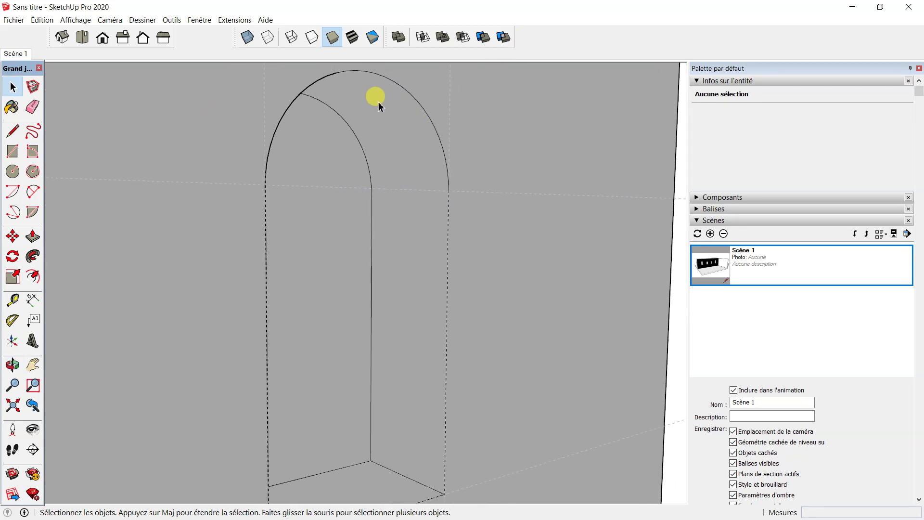
{"action": "mouse_move", "coordinate": [433, 288]}
{"action": "middle_mouse_down"}
{"action": "mouse_move", "coordinate": [154, 309]}
{"action": "mouse_move", "coordinate": [207, 204]}
{"action": "middle_mouse_up"}
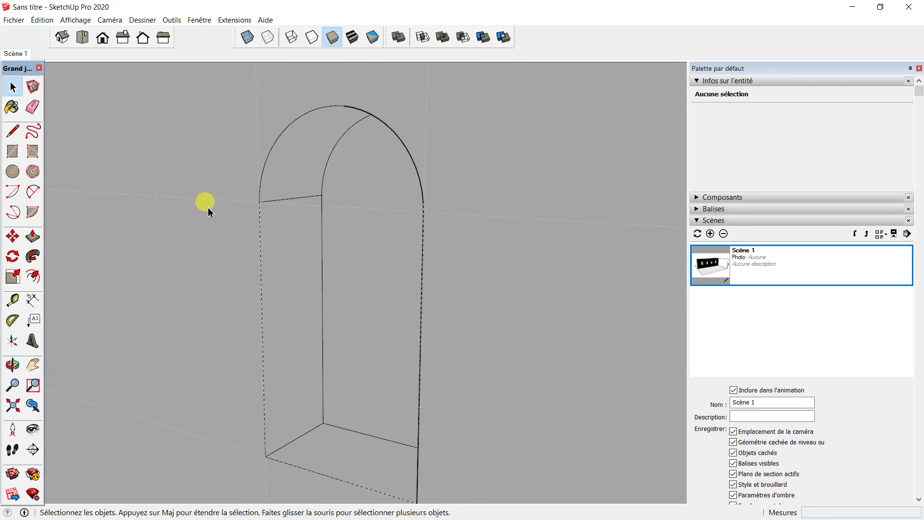
- Erase the other seam edge inside the arch and zoom out
{"action": "left_click", "coordinate": [304, 200]}
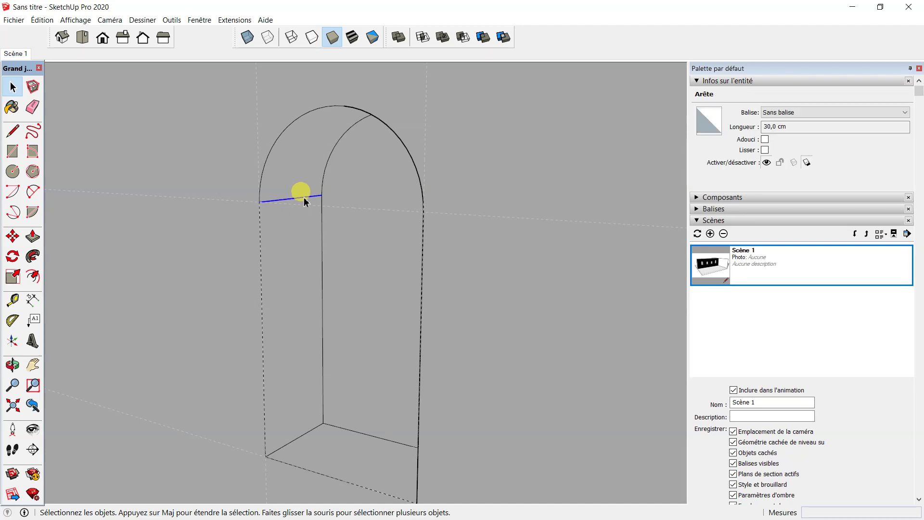
{"action": "right_click", "coordinate": [304, 197]}
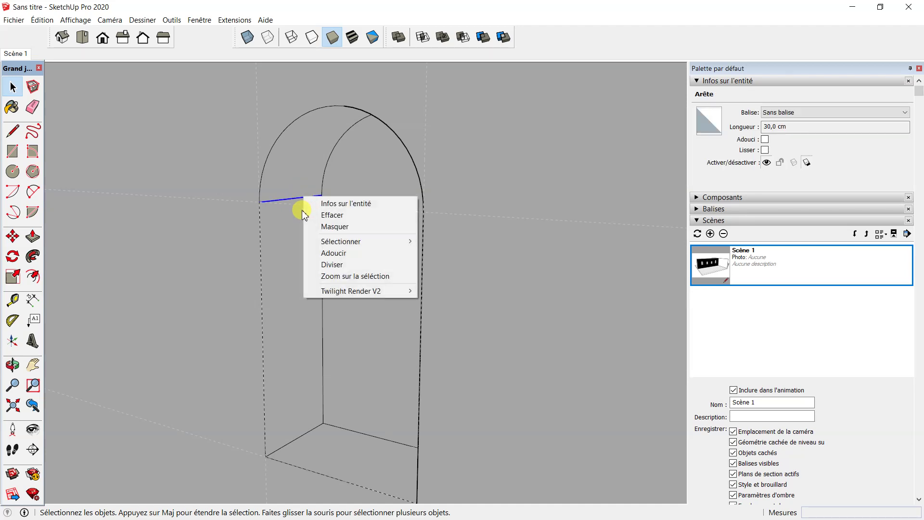
{"action": "left_click", "coordinate": [334, 226]}
{"action": "mouse_move", "coordinate": [332, 224]}
{"action": "middle_mouse_down"}
{"action": "mouse_move", "coordinate": [588, 165]}
{"action": "mouse_move", "coordinate": [423, 231]}
{"action": "mouse_move", "coordinate": [491, 252]}
{"action": "mouse_move", "coordinate": [474, 262]}
{"action": "mouse_move", "coordinate": [567, 279]}
{"action": "middle_mouse_up"}
{"action": "scroll", "coordinate": [423, 226], "scroll_direction": "down", "scroll_amount": 5}
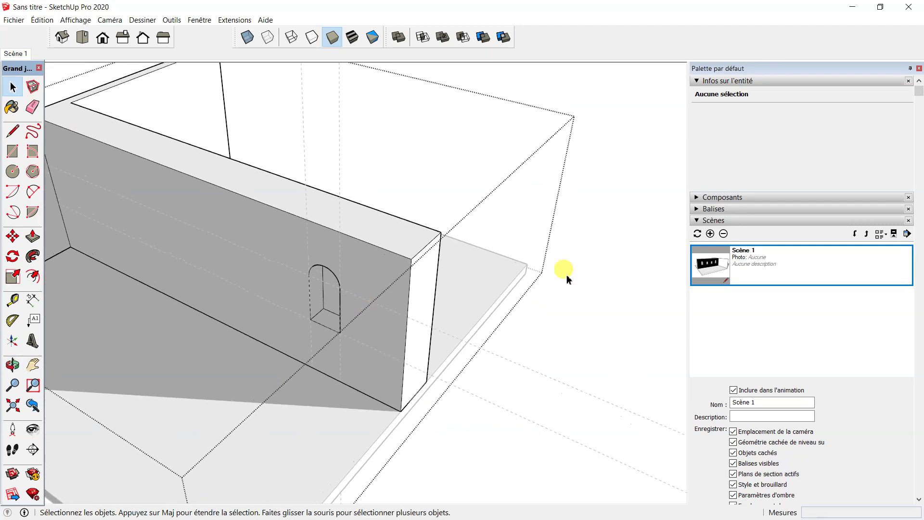
- Collapse the Scènes panel and switch shadows off in the Ombres panel
{"action": "left_click", "coordinate": [697, 221]}
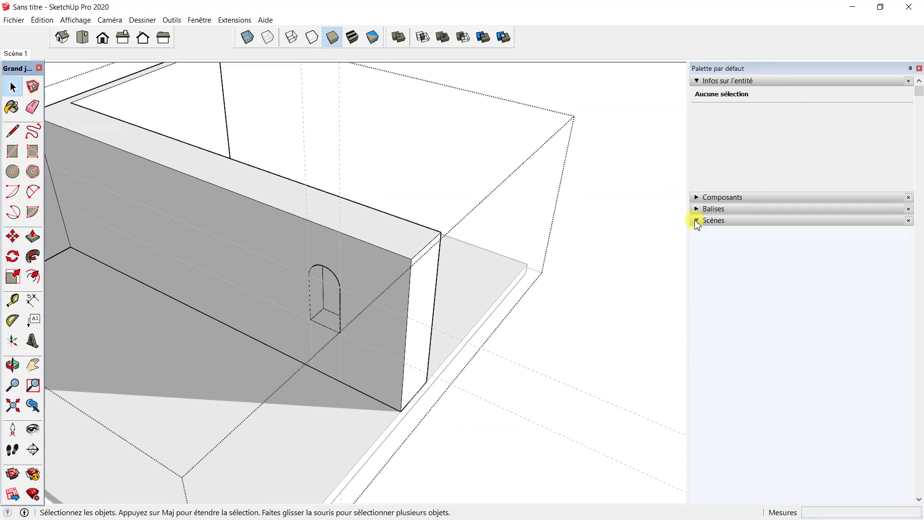
{"action": "scroll", "coordinate": [698, 204], "scroll_direction": "down", "scroll_amount": 3}
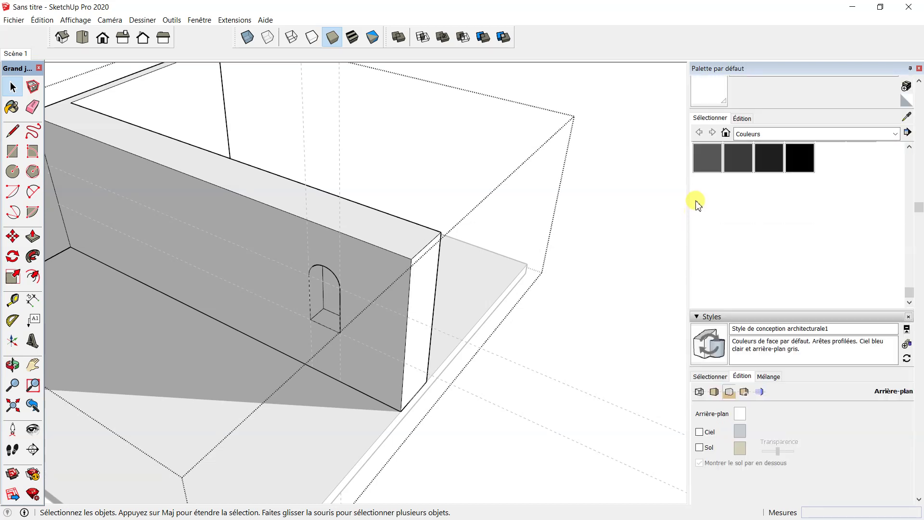
{"action": "scroll", "coordinate": [698, 185], "scroll_direction": "up", "scroll_amount": 5}
{"action": "scroll", "coordinate": [712, 216], "scroll_direction": "up", "scroll_amount": 5}
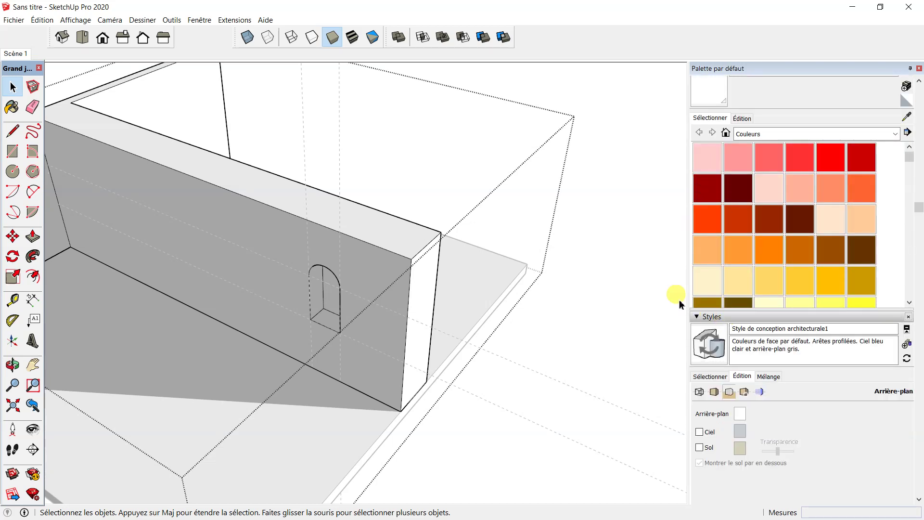
{"action": "left_click", "coordinate": [699, 317]}
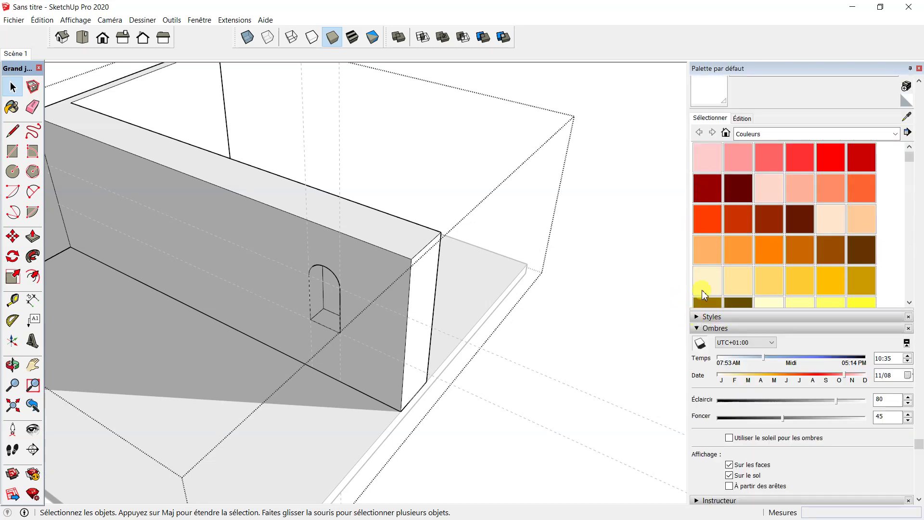
{"action": "left_click", "coordinate": [701, 343]}
- Orbit around to the black side of the wall showing the four arched openings
{"action": "mouse_move", "coordinate": [495, 330]}
{"action": "middle_mouse_down"}
{"action": "mouse_move", "coordinate": [310, 241]}
{"action": "mouse_move", "coordinate": [371, 202]}
{"action": "mouse_move", "coordinate": [444, 244]}
{"action": "middle_mouse_up"}
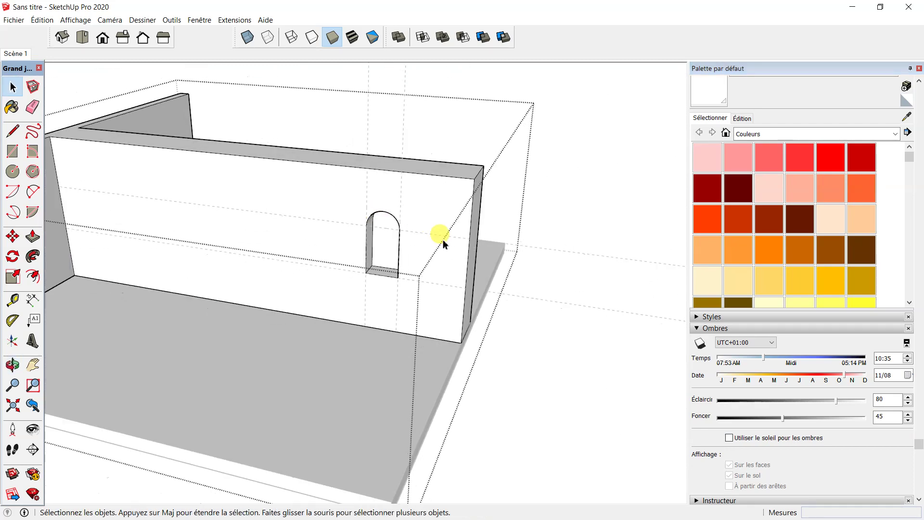
{"action": "scroll", "coordinate": [443, 245], "scroll_direction": "down", "scroll_amount": 3}
{"action": "scroll", "coordinate": [419, 225], "scroll_direction": "up", "scroll_amount": 4}
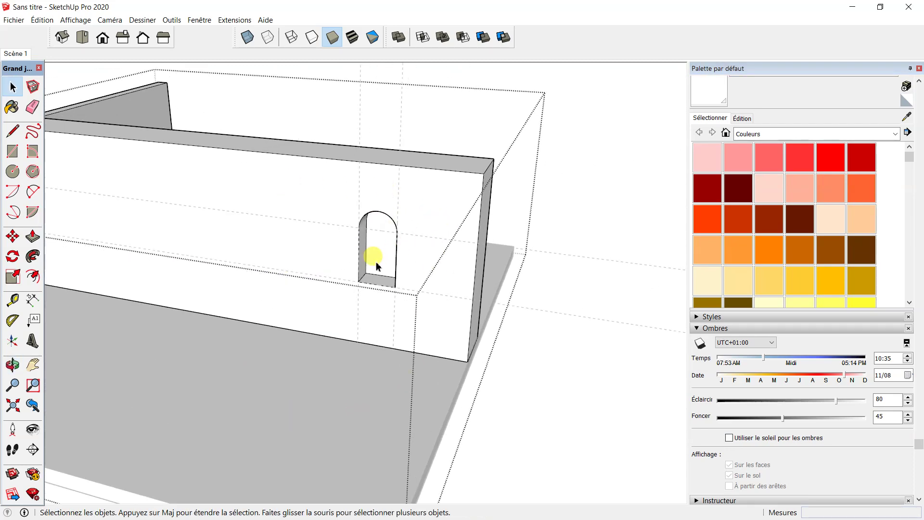
{"action": "mouse_move", "coordinate": [378, 266]}
{"action": "middle_mouse_down"}
{"action": "mouse_move", "coordinate": [431, 270]}
{"action": "mouse_move", "coordinate": [86, 219]}
{"action": "middle_mouse_up"}
{"action": "scroll", "coordinate": [383, 264], "scroll_direction": "down", "scroll_amount": 3}
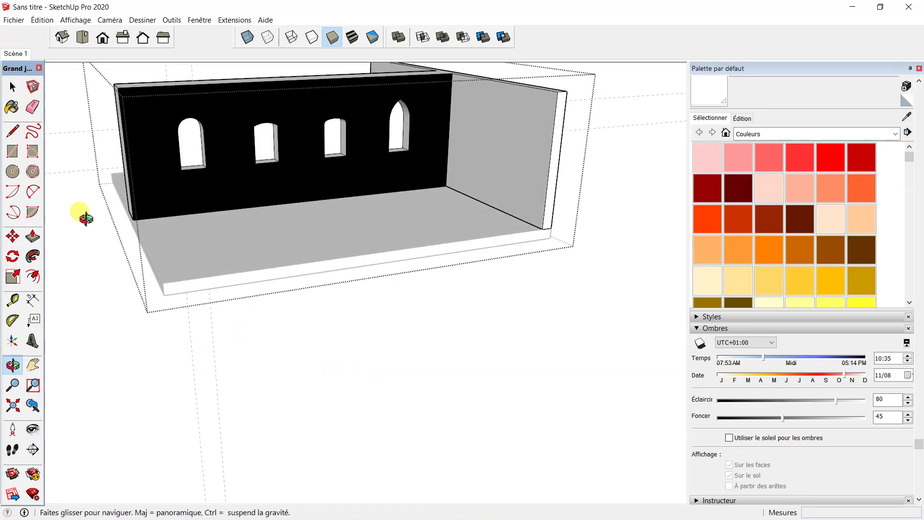
- Return to the Select tool and bring up Windows' projection options with Win+P
{"action": "key", "text": "space"}
{"action": "scroll", "coordinate": [298, 149], "scroll_direction": "up", "scroll_amount": 3}
{"action": "scroll", "coordinate": [286, 130], "scroll_direction": "down", "scroll_amount": 1}
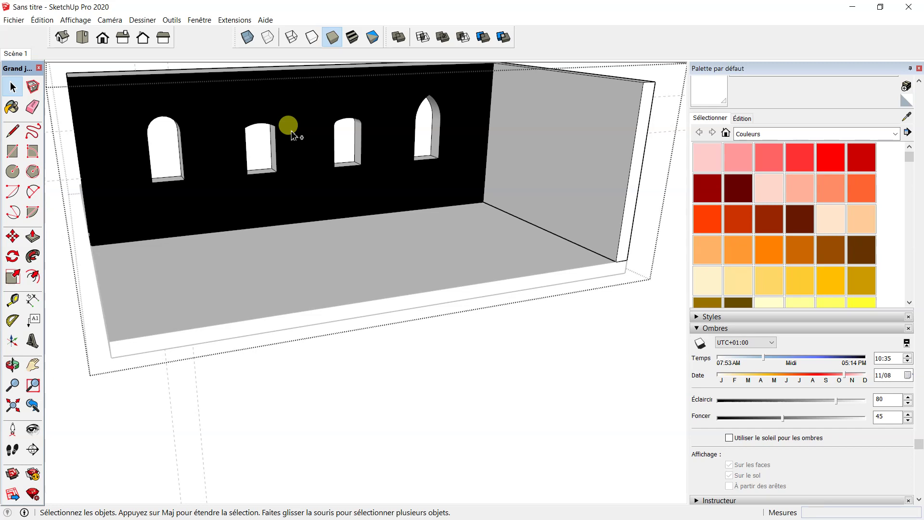
{"action": "key", "text": "super+p"}
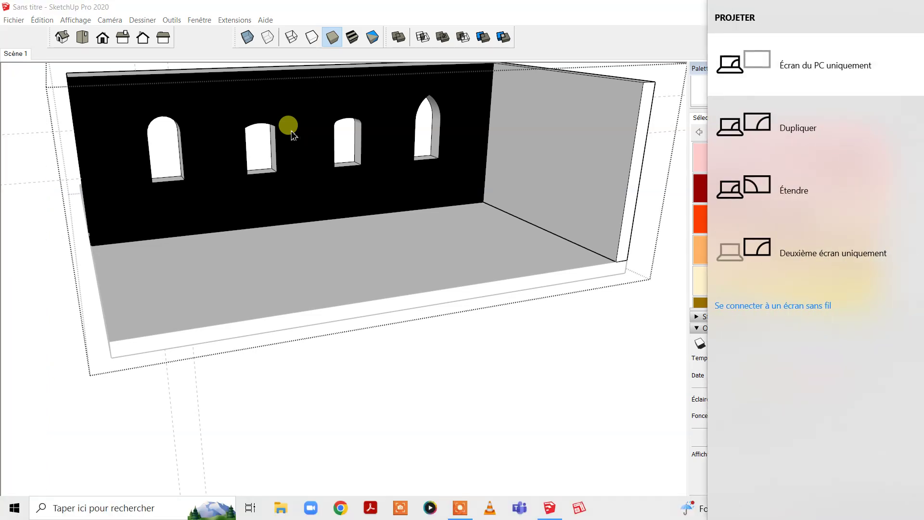